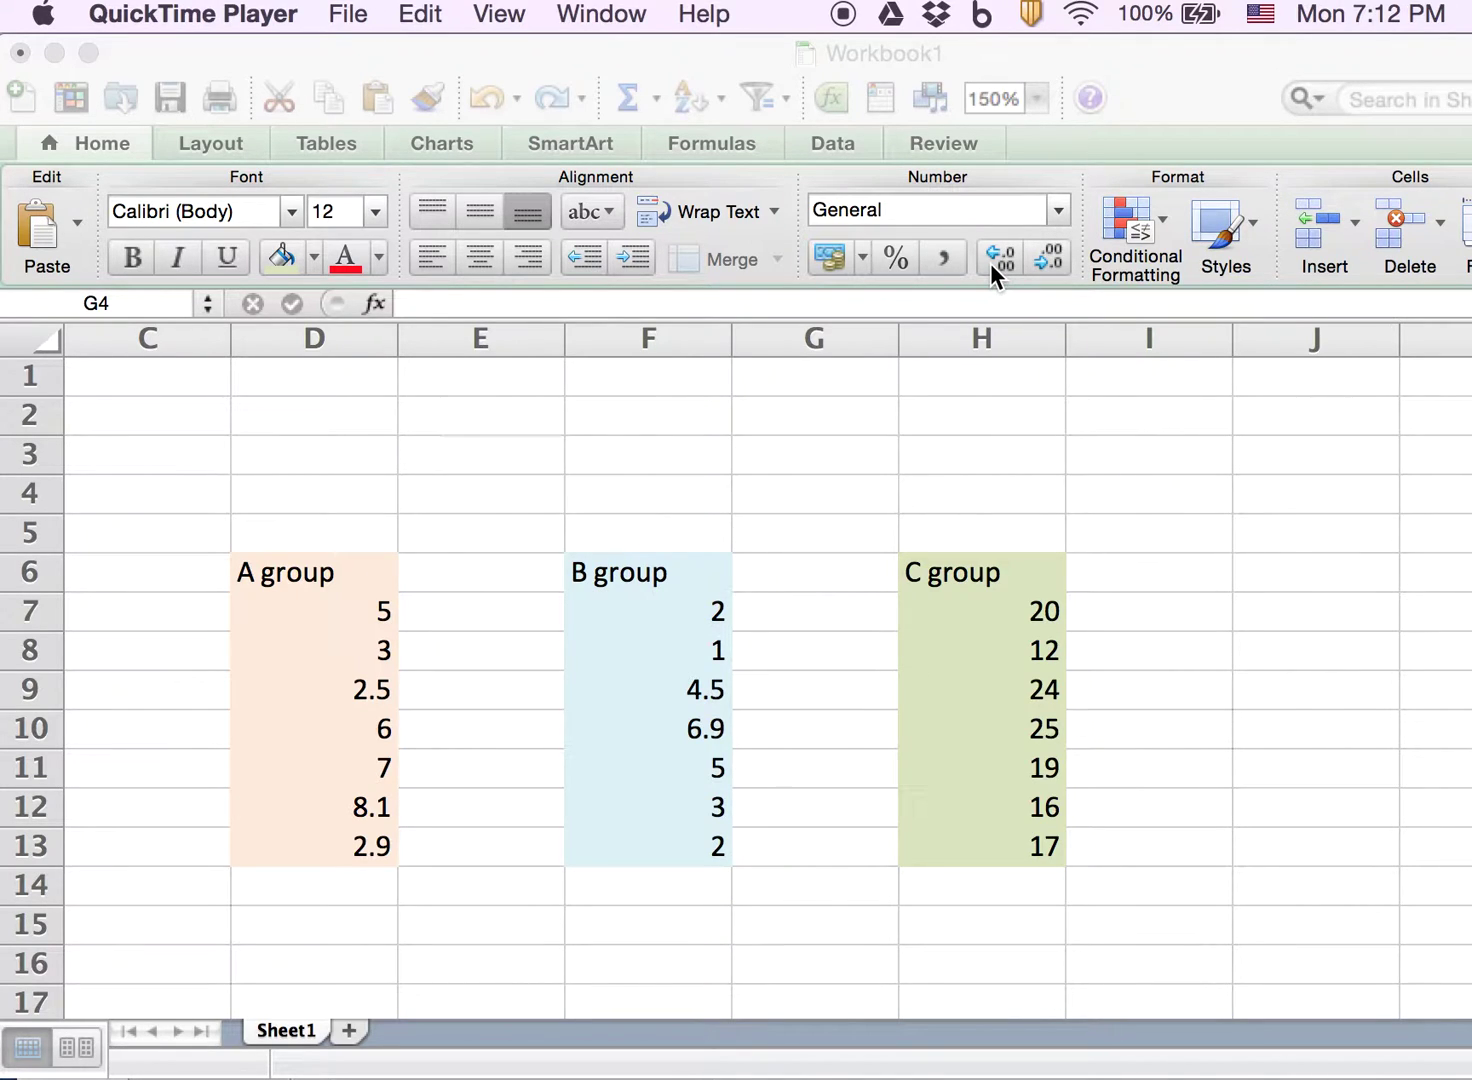
Make Excel active, showing Workbook1 with the A group, B group and C group columns.
mouse_move(1046, 1075)
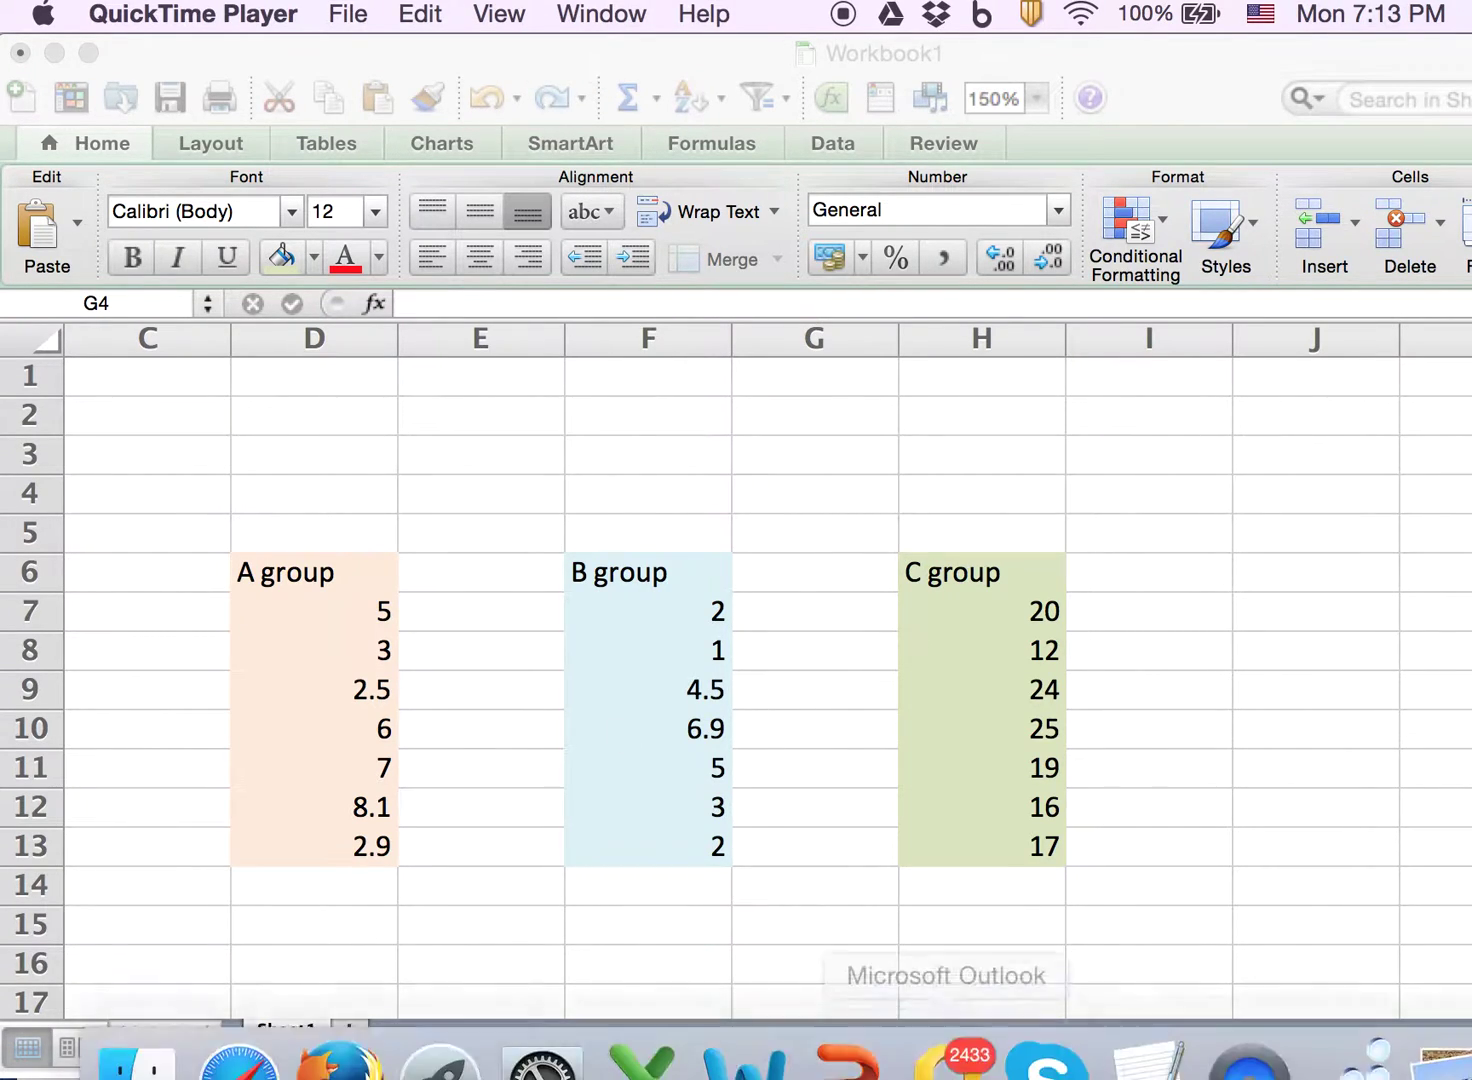
click(650, 1042)
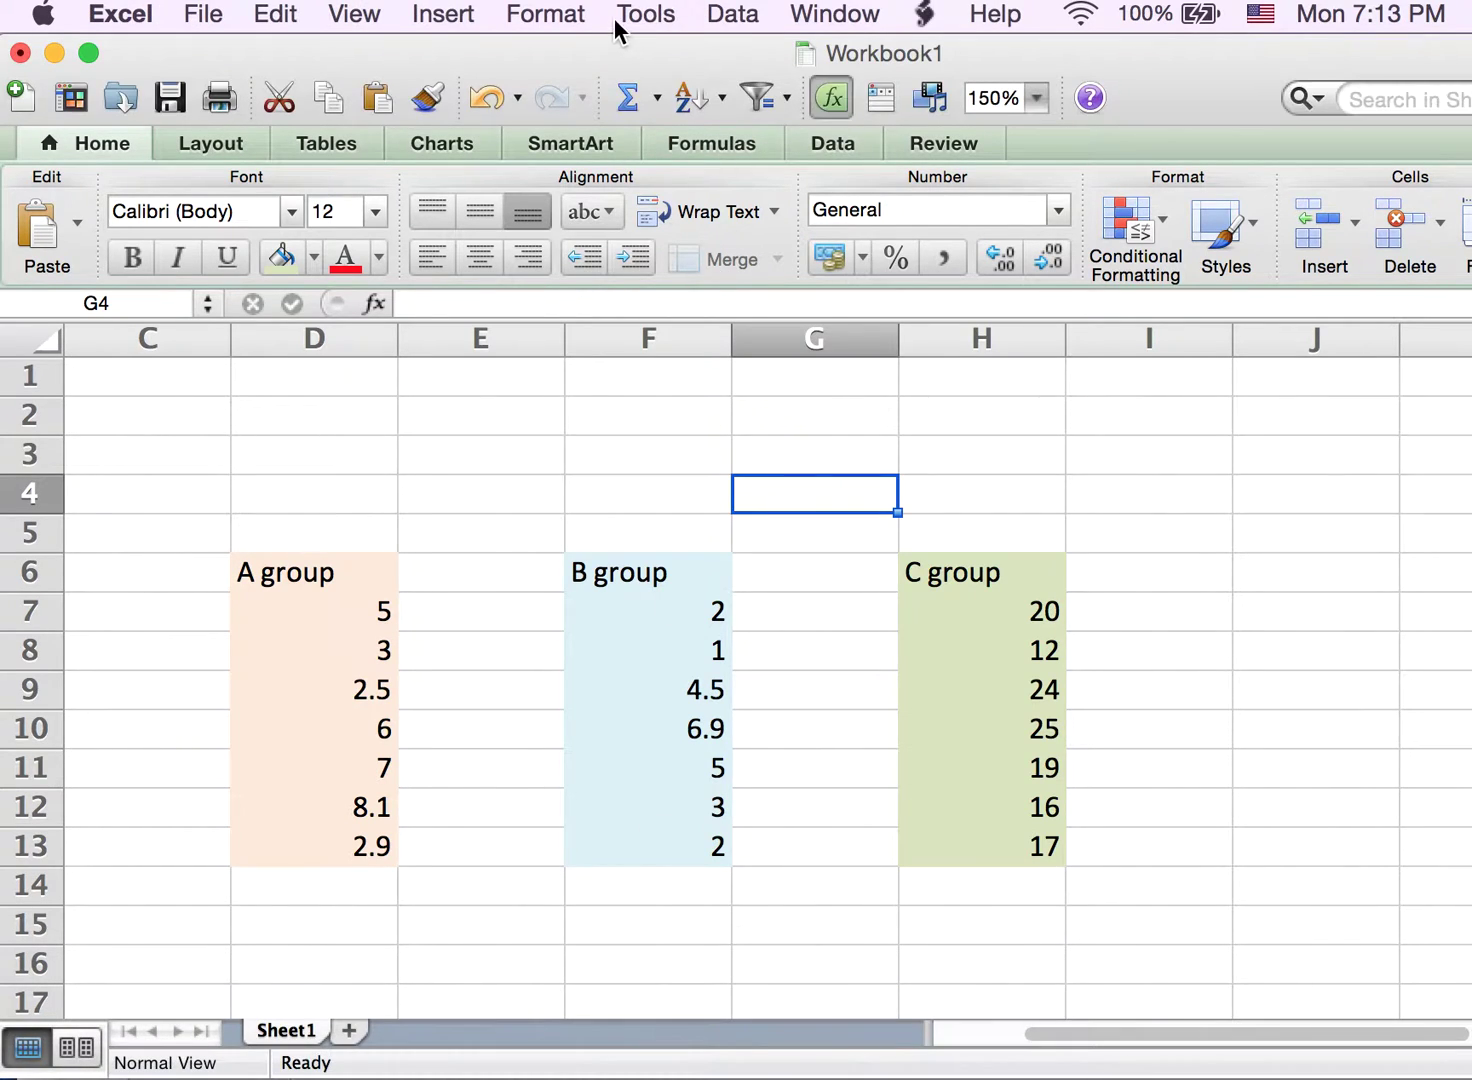
click(633, 16)
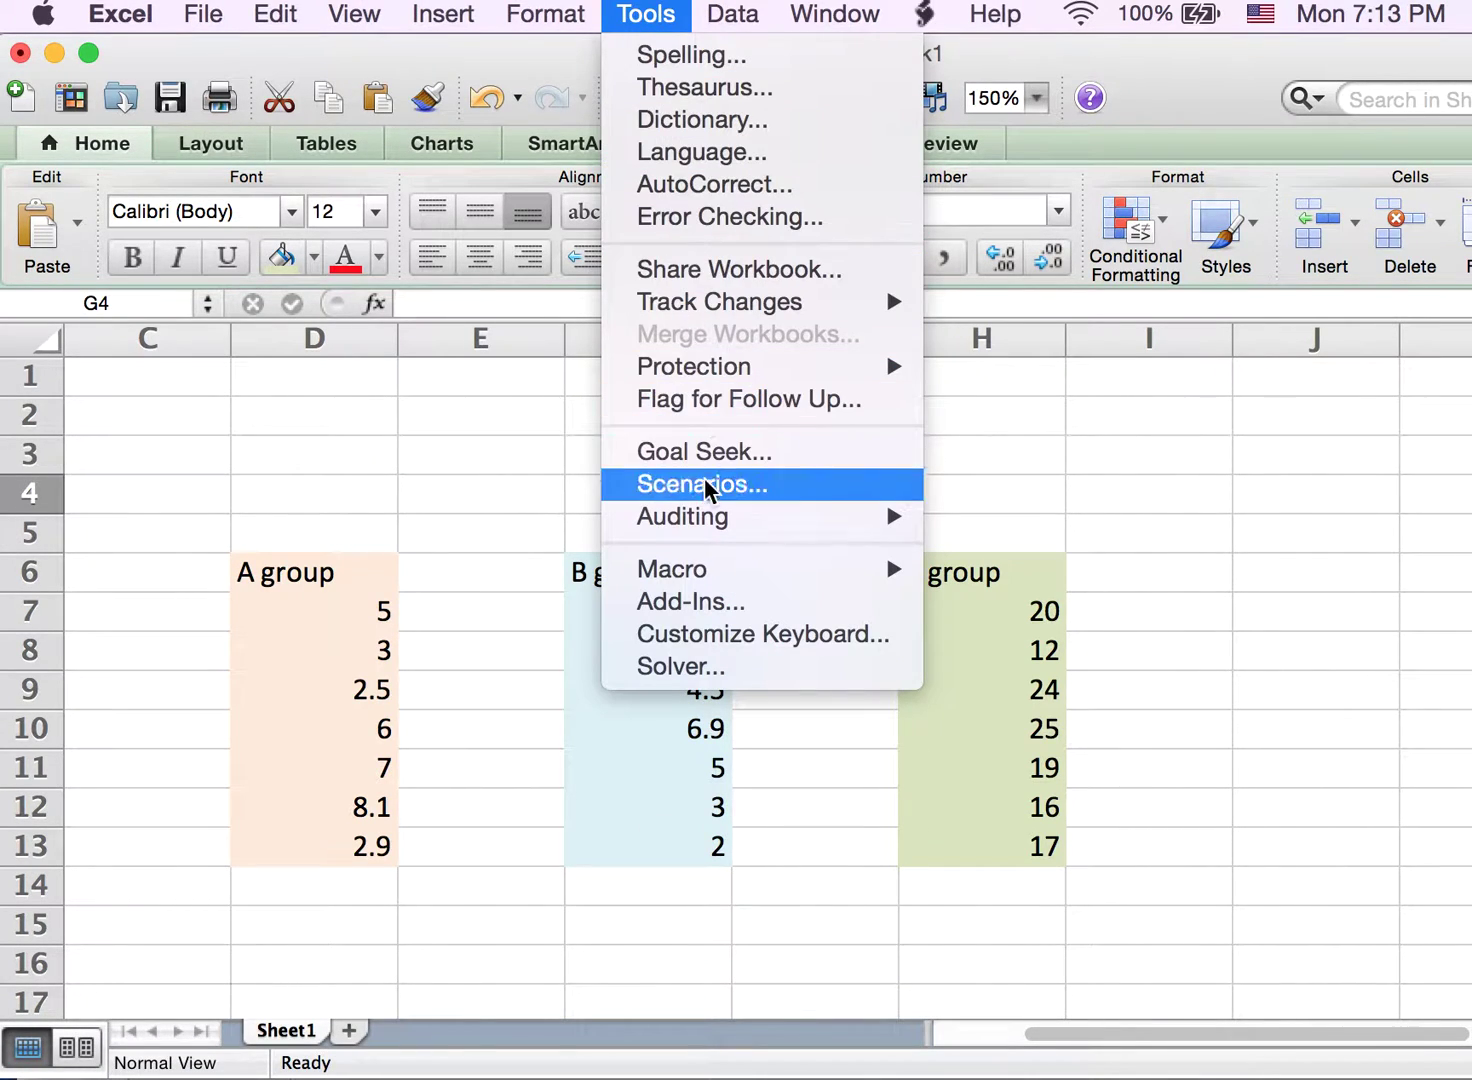
click(690, 602)
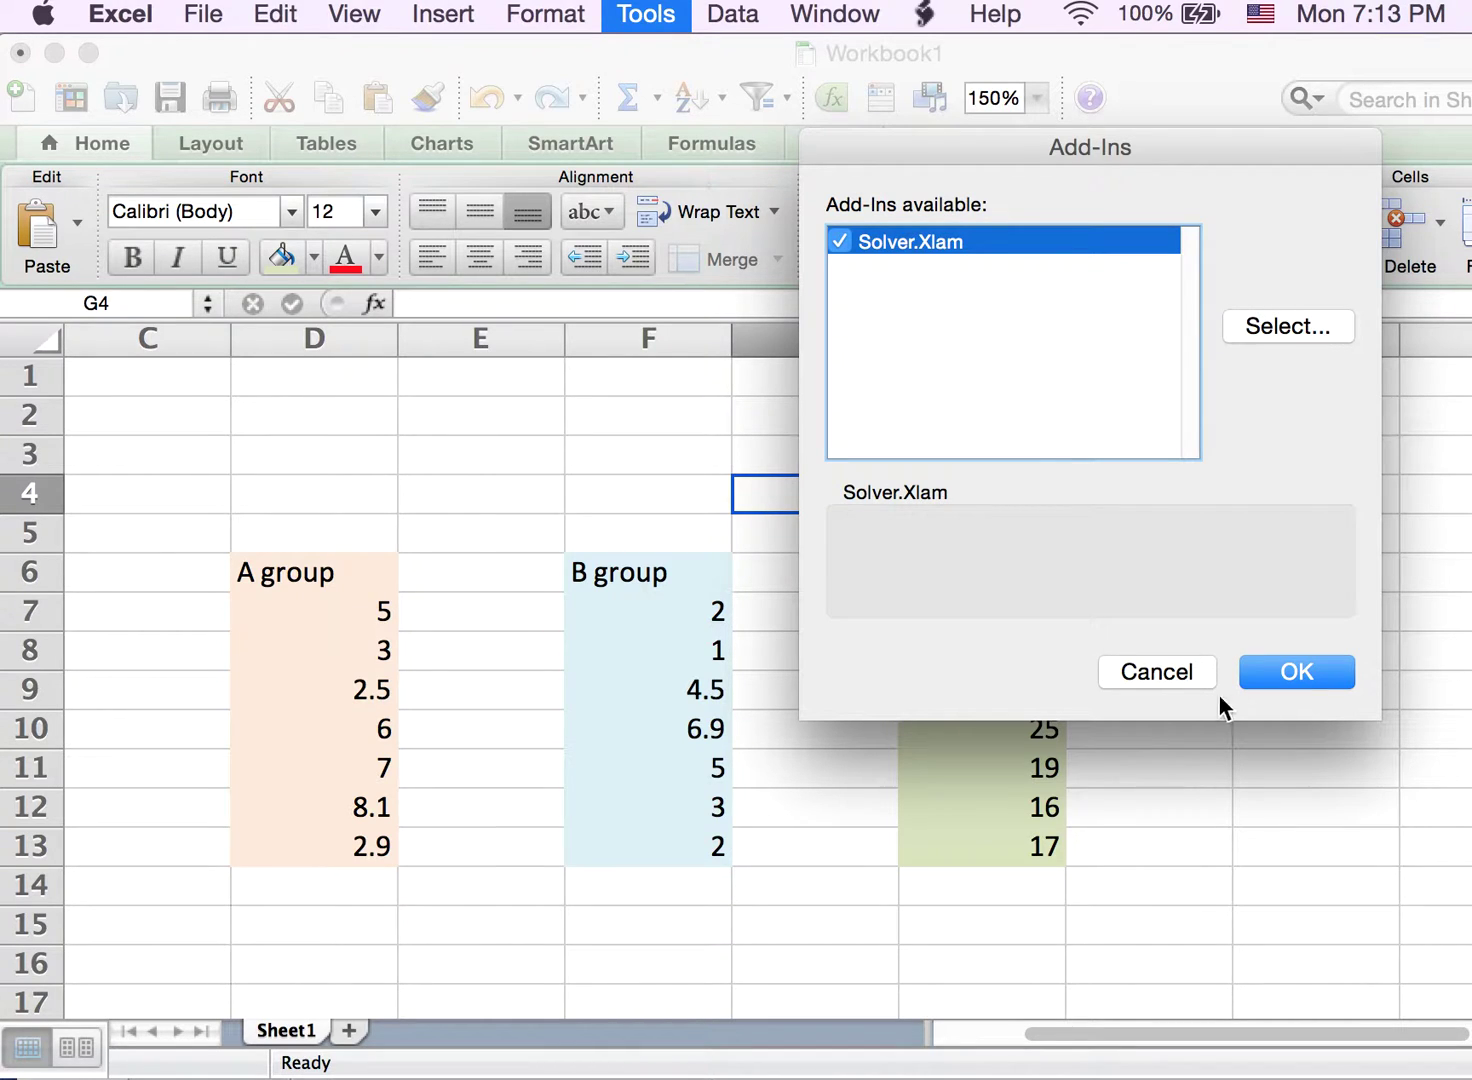
click(1184, 677)
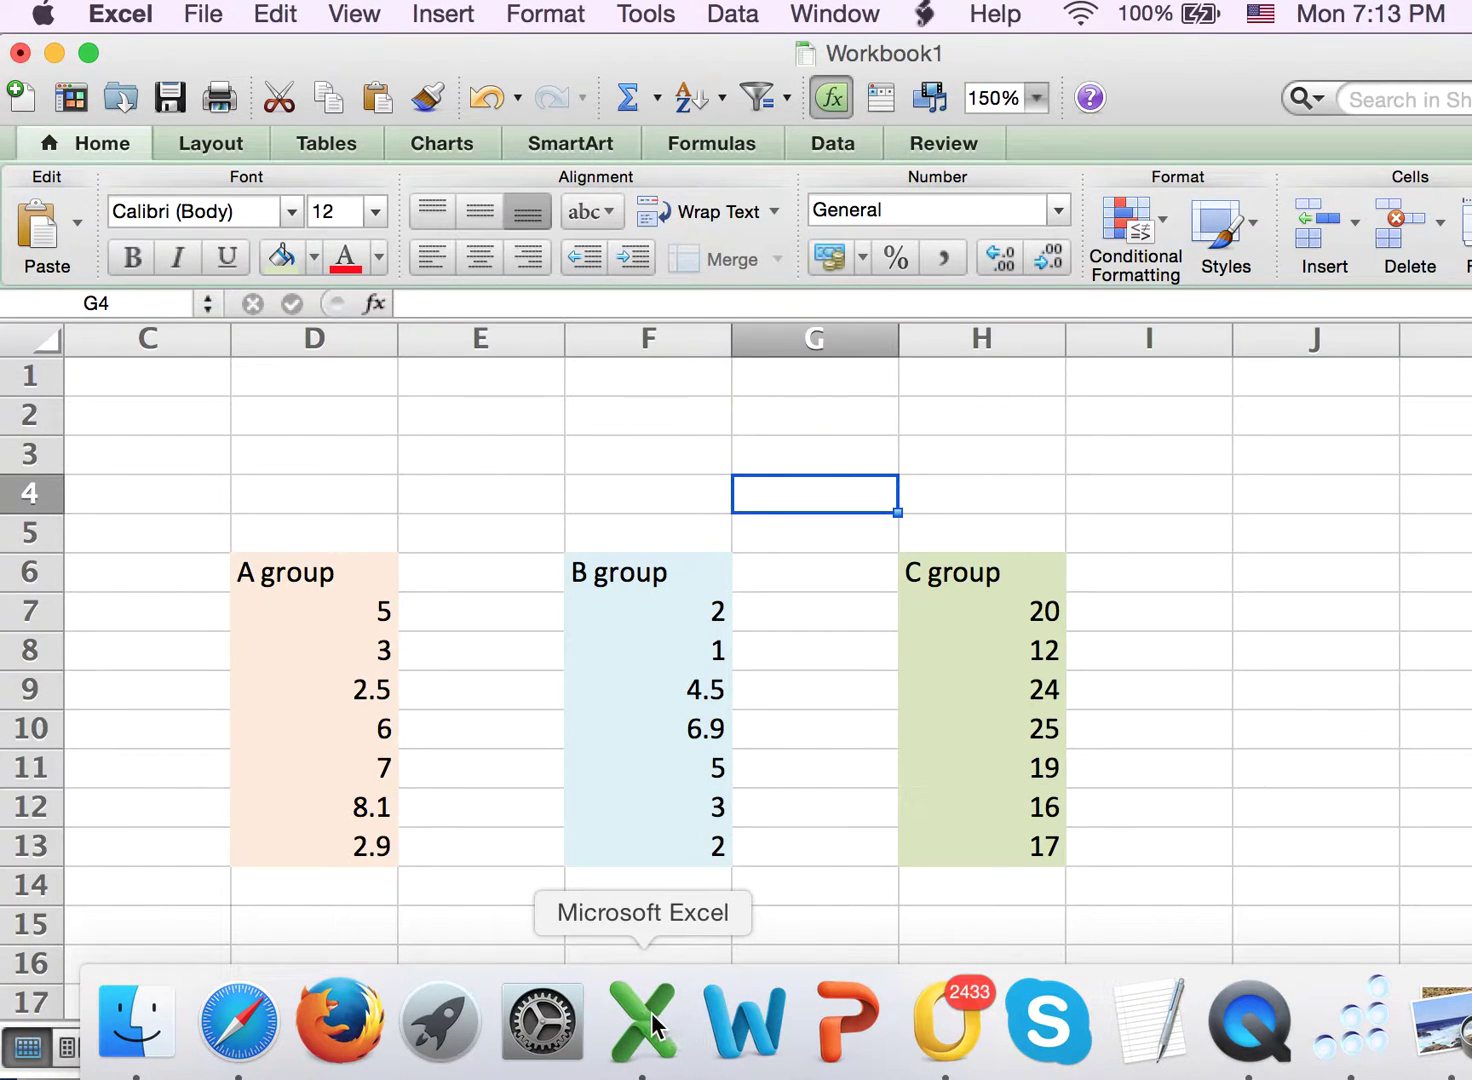
In Safari, go from the Excel for Mac 2011 row of Microsoft's support page to the StatPlus:mac LE product page.
click(238, 1020)
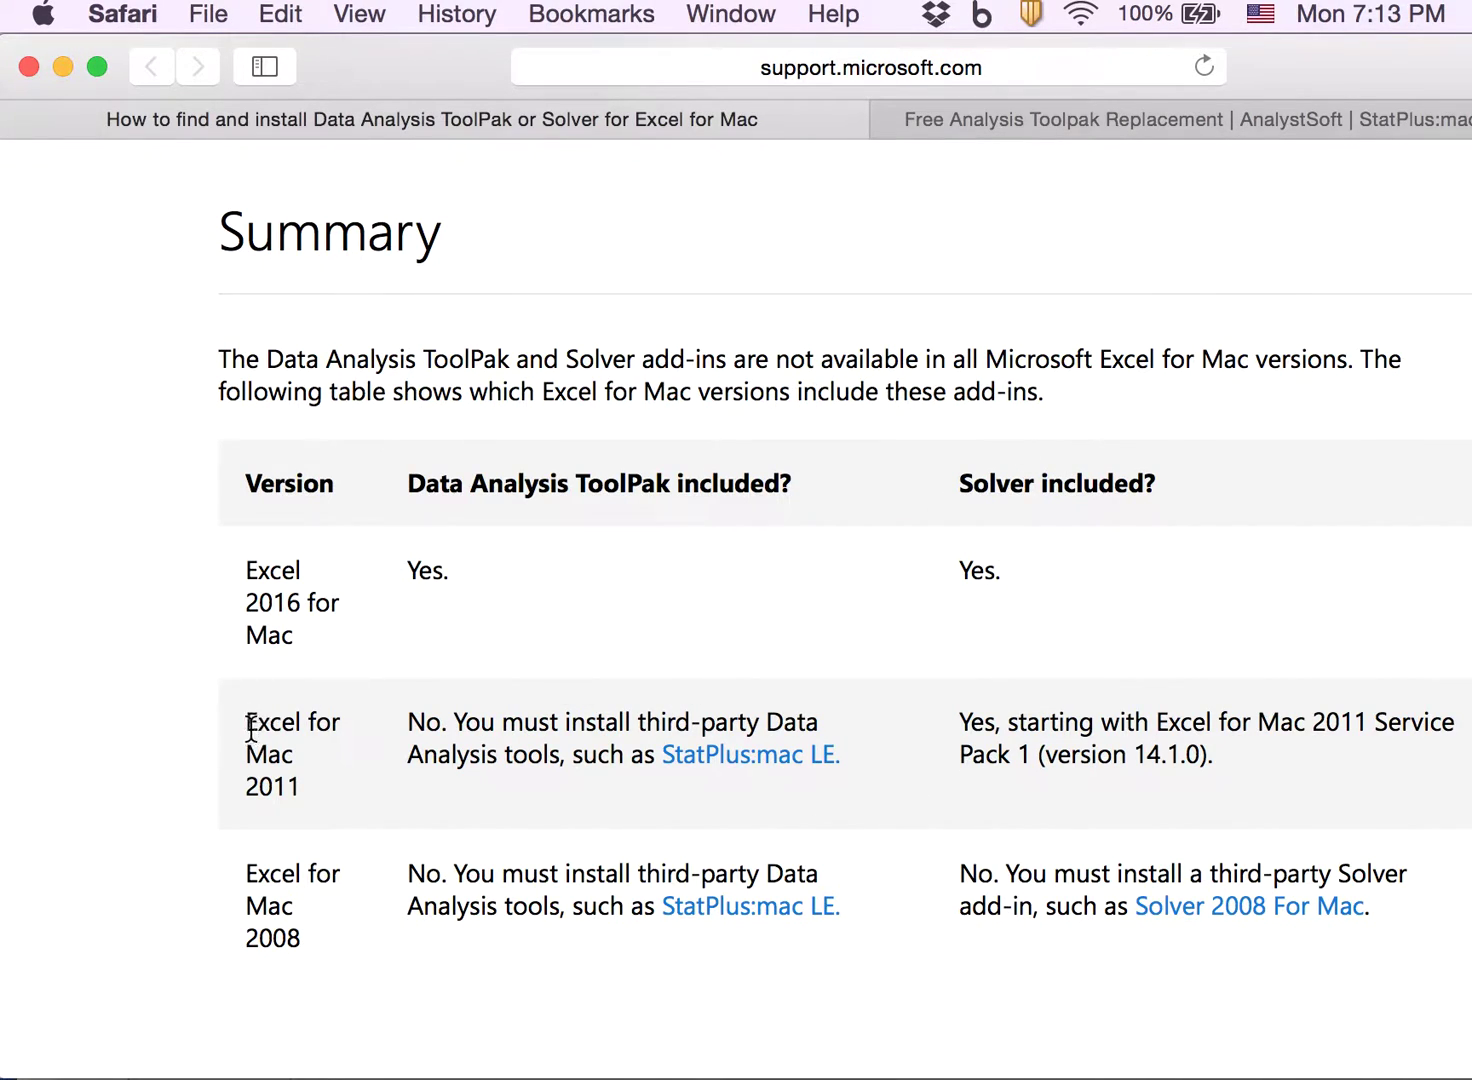
drag(246, 722, 404, 723)
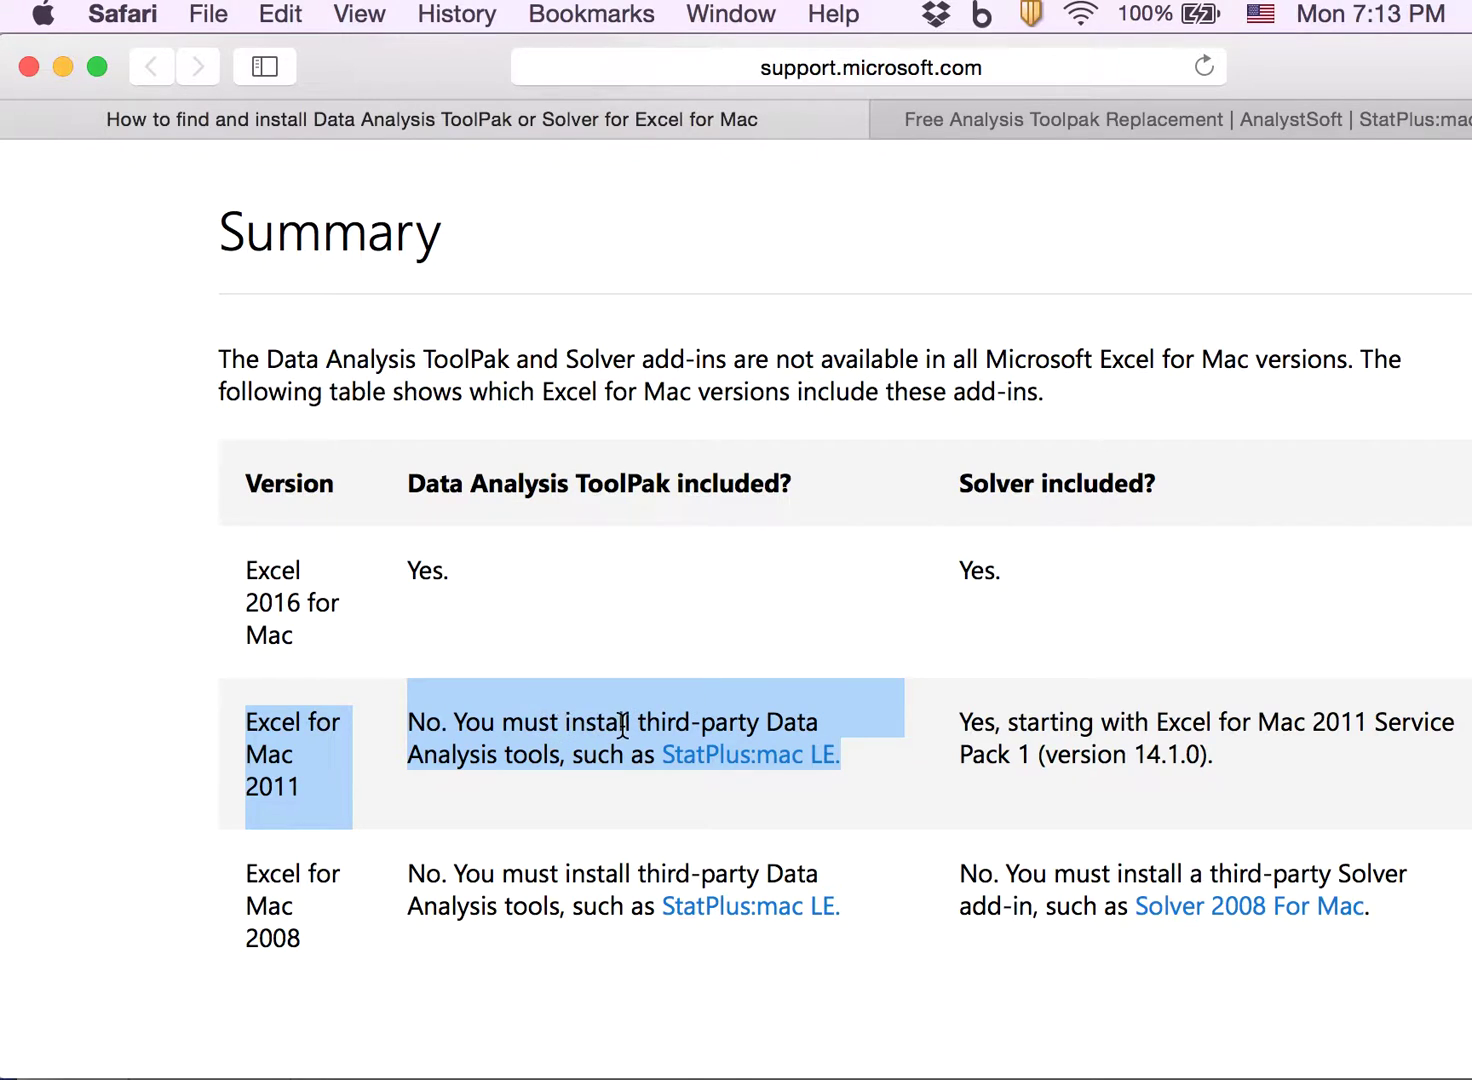
click(574, 779)
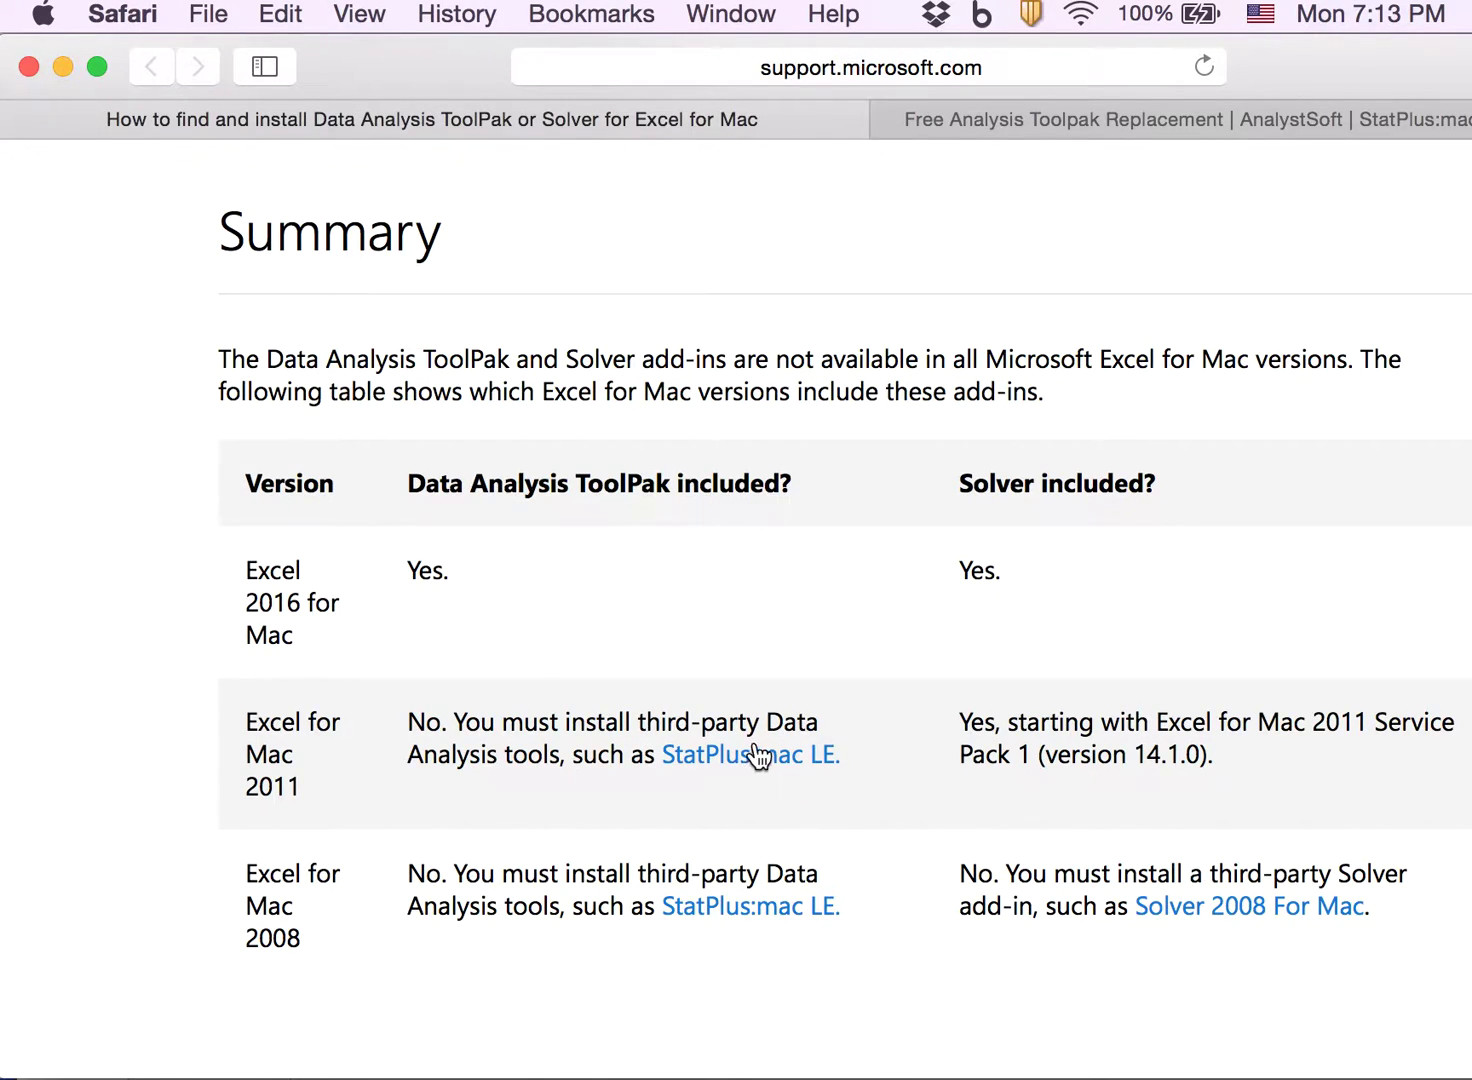
click(1121, 117)
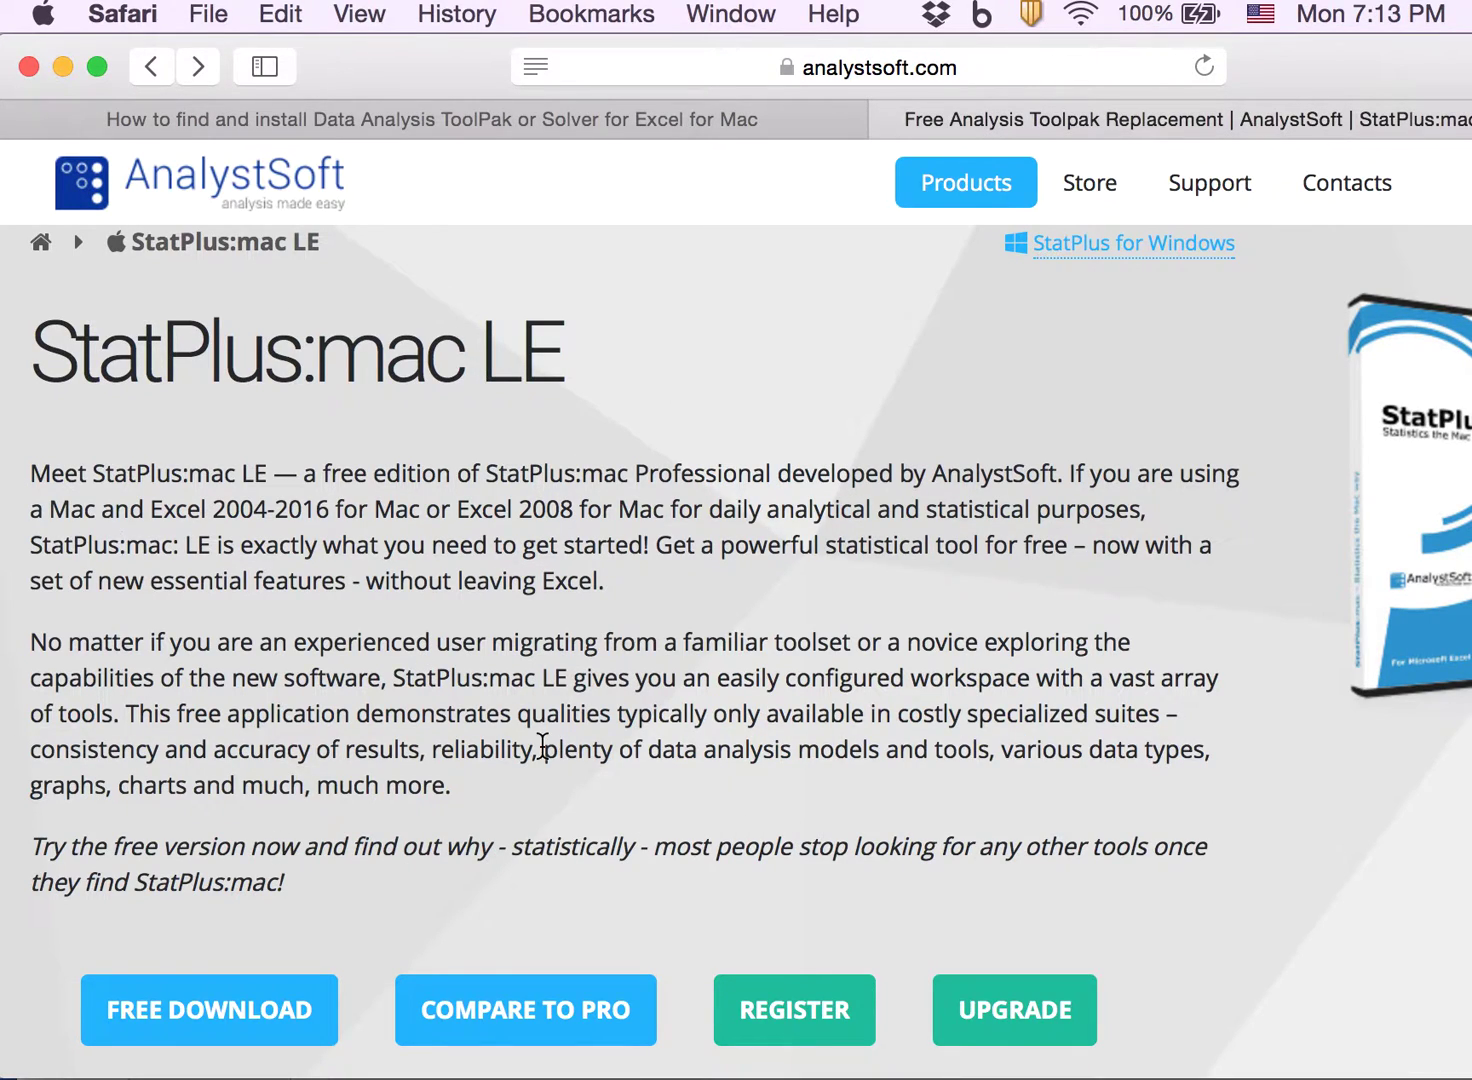
Start the free StatPlus:mac LE download, then return to Excel's Workbook1.
click(223, 1021)
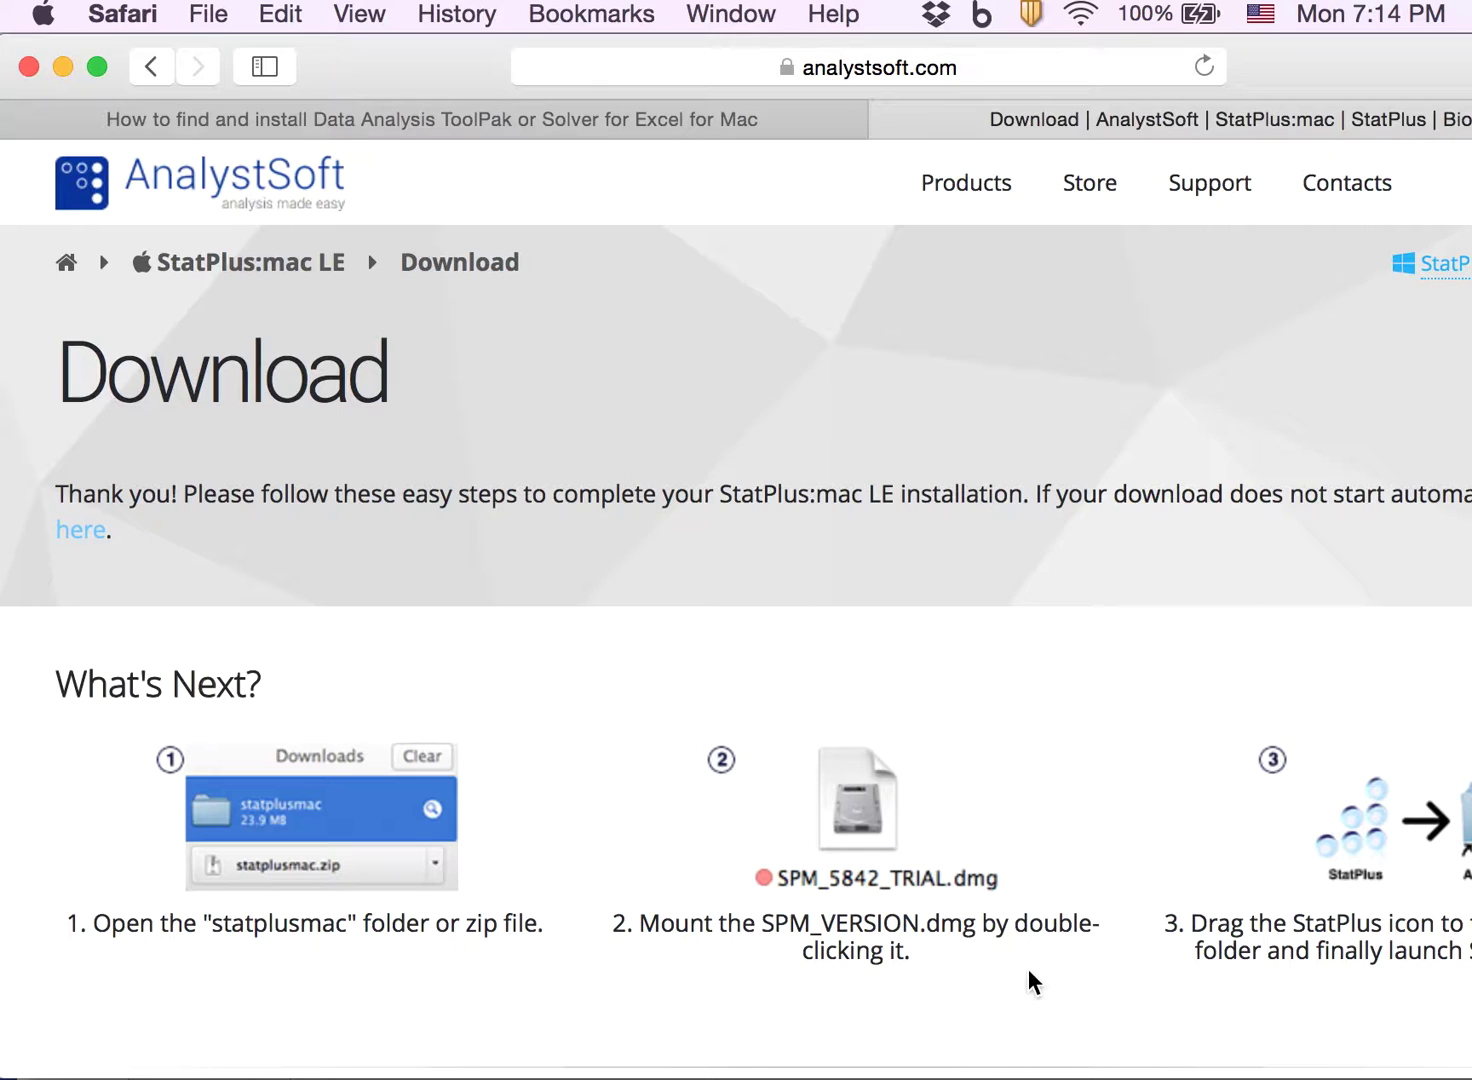
mouse_move(1047, 1076)
mouse_move(541, 1015)
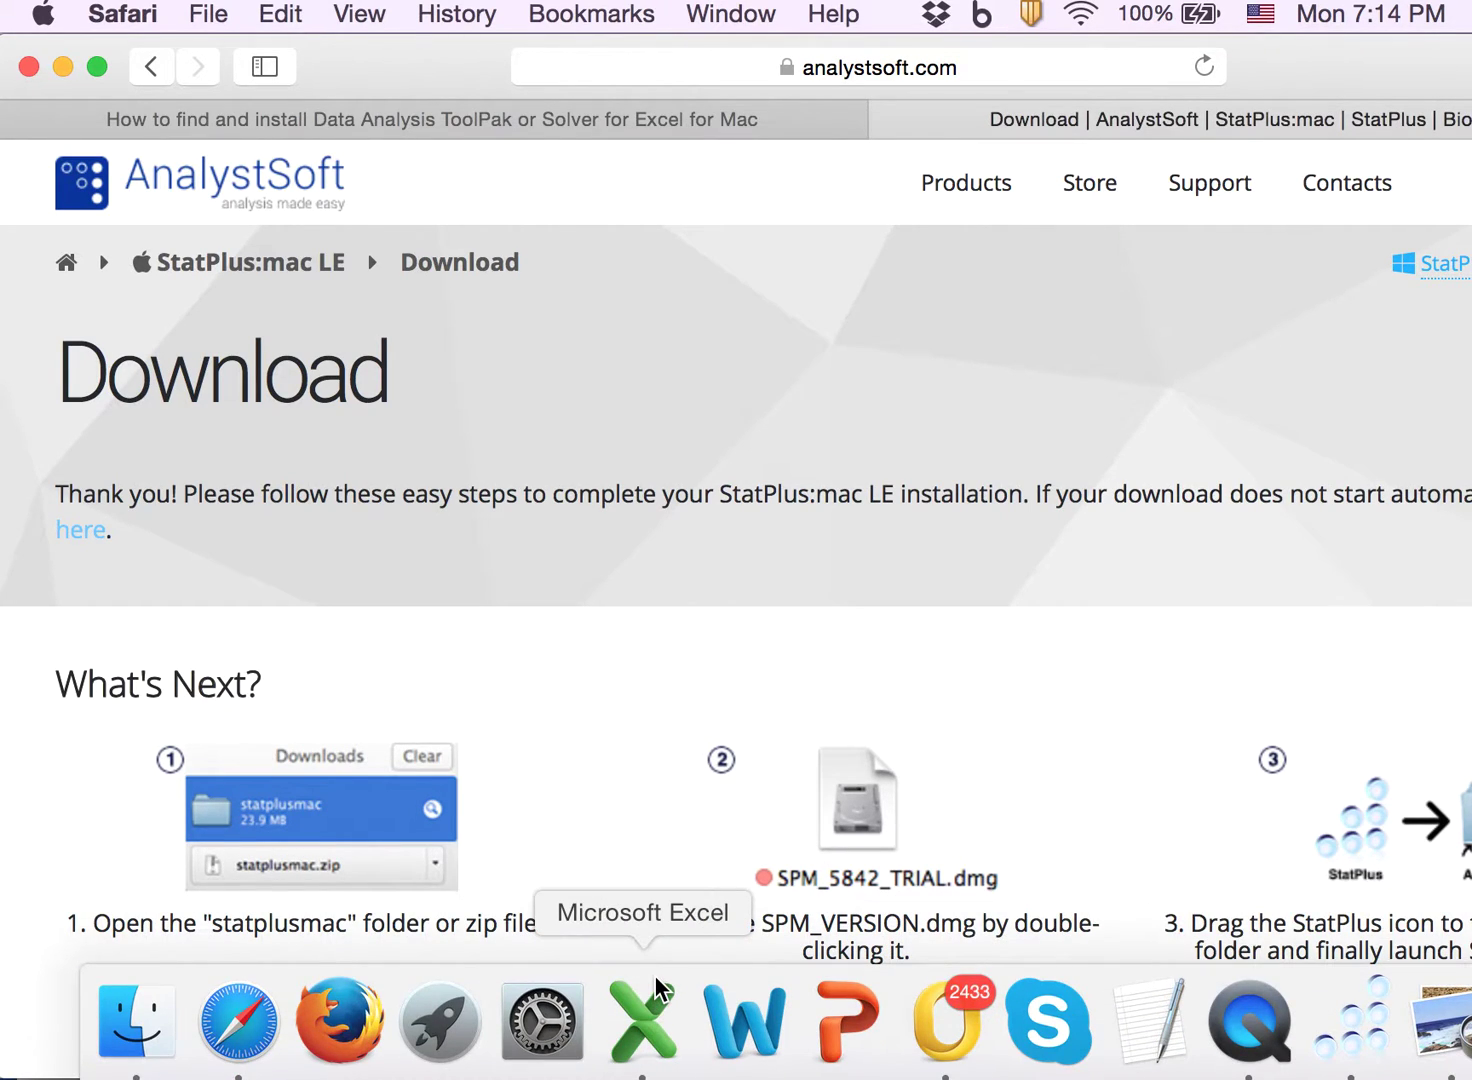
click(644, 1009)
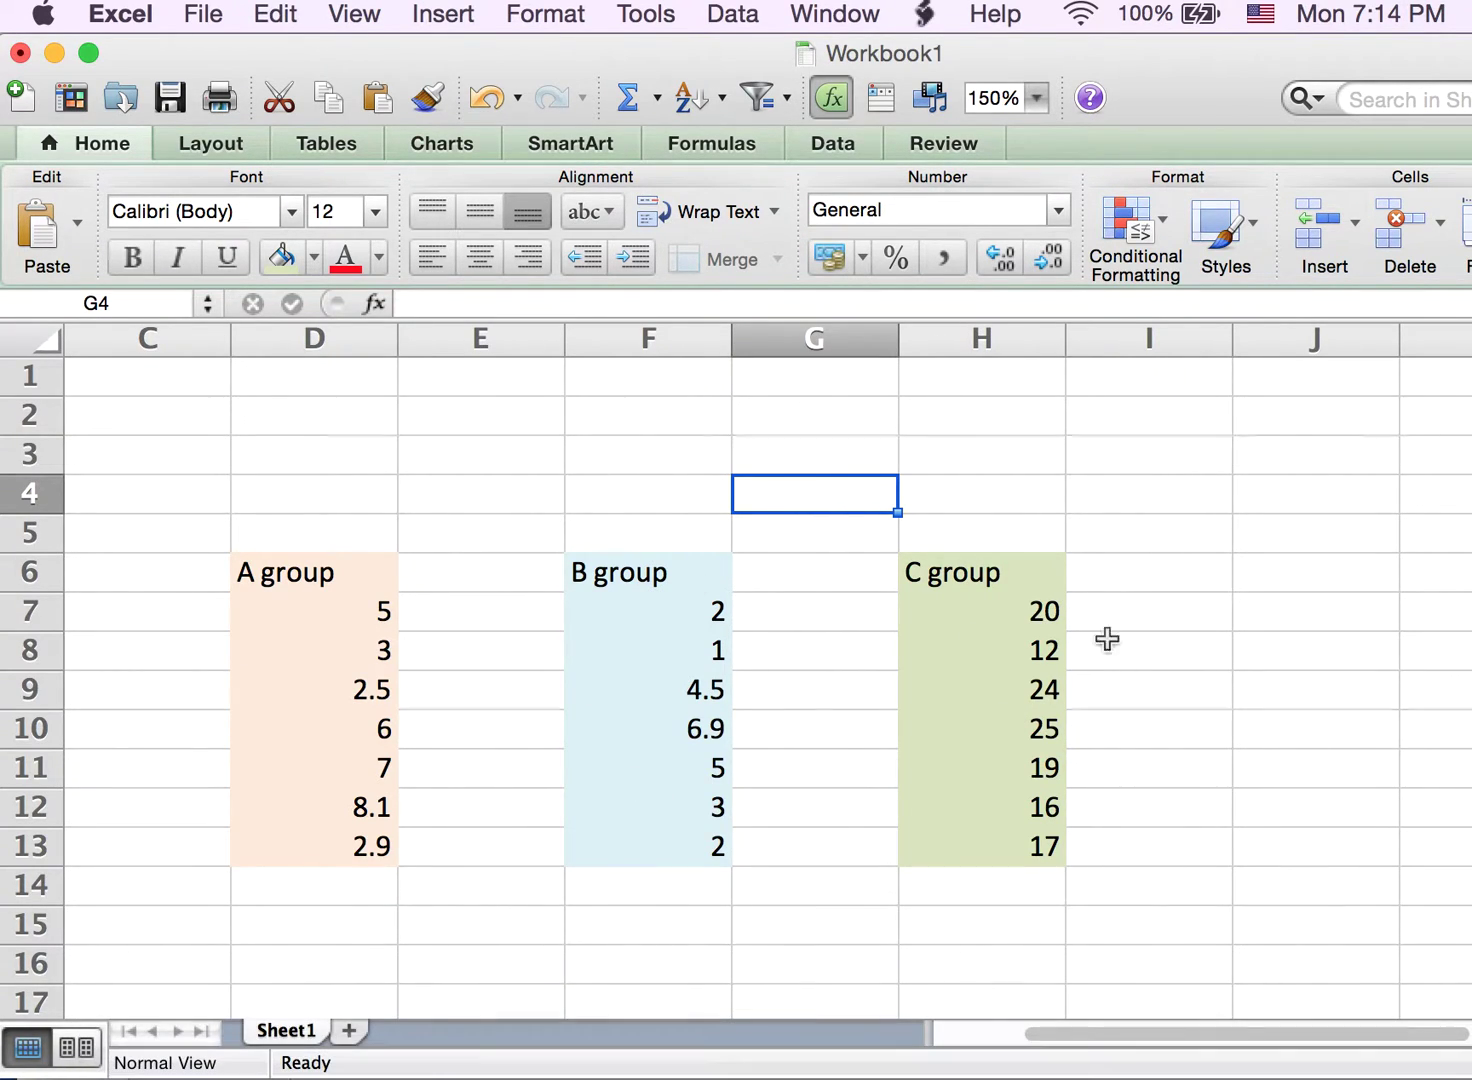
In StatPlus:mac LE, choose Statistics > Analysis of Variance (ANOVA) > One-way ANOVA.
mouse_move(1148, 1024)
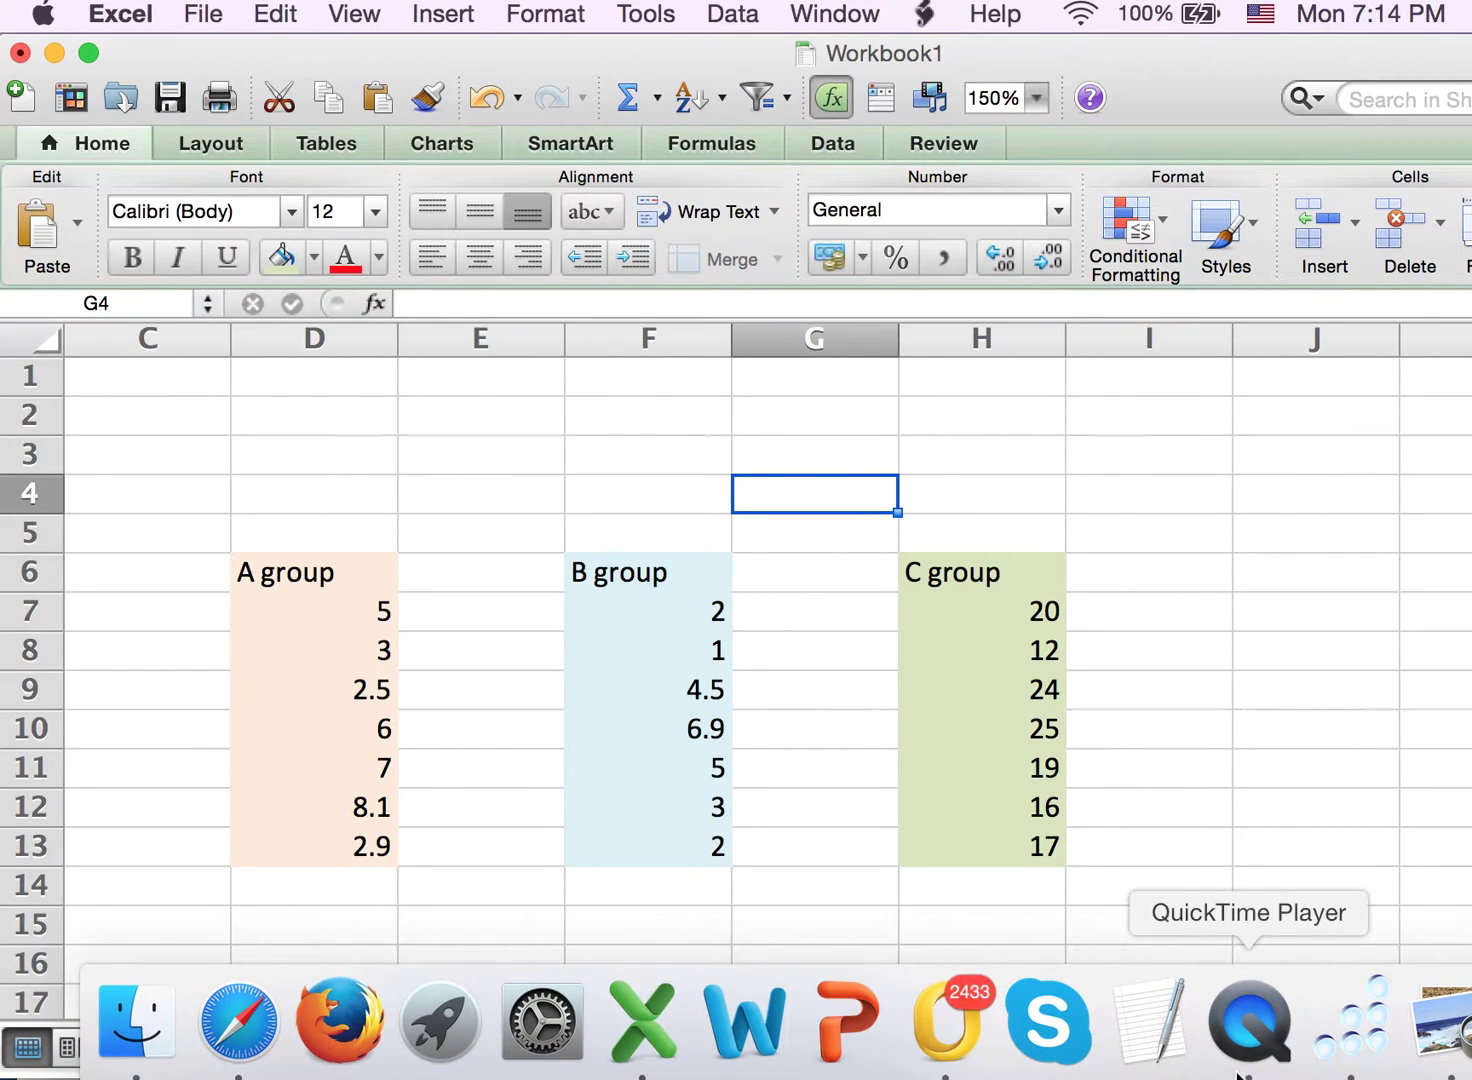
click(1367, 1018)
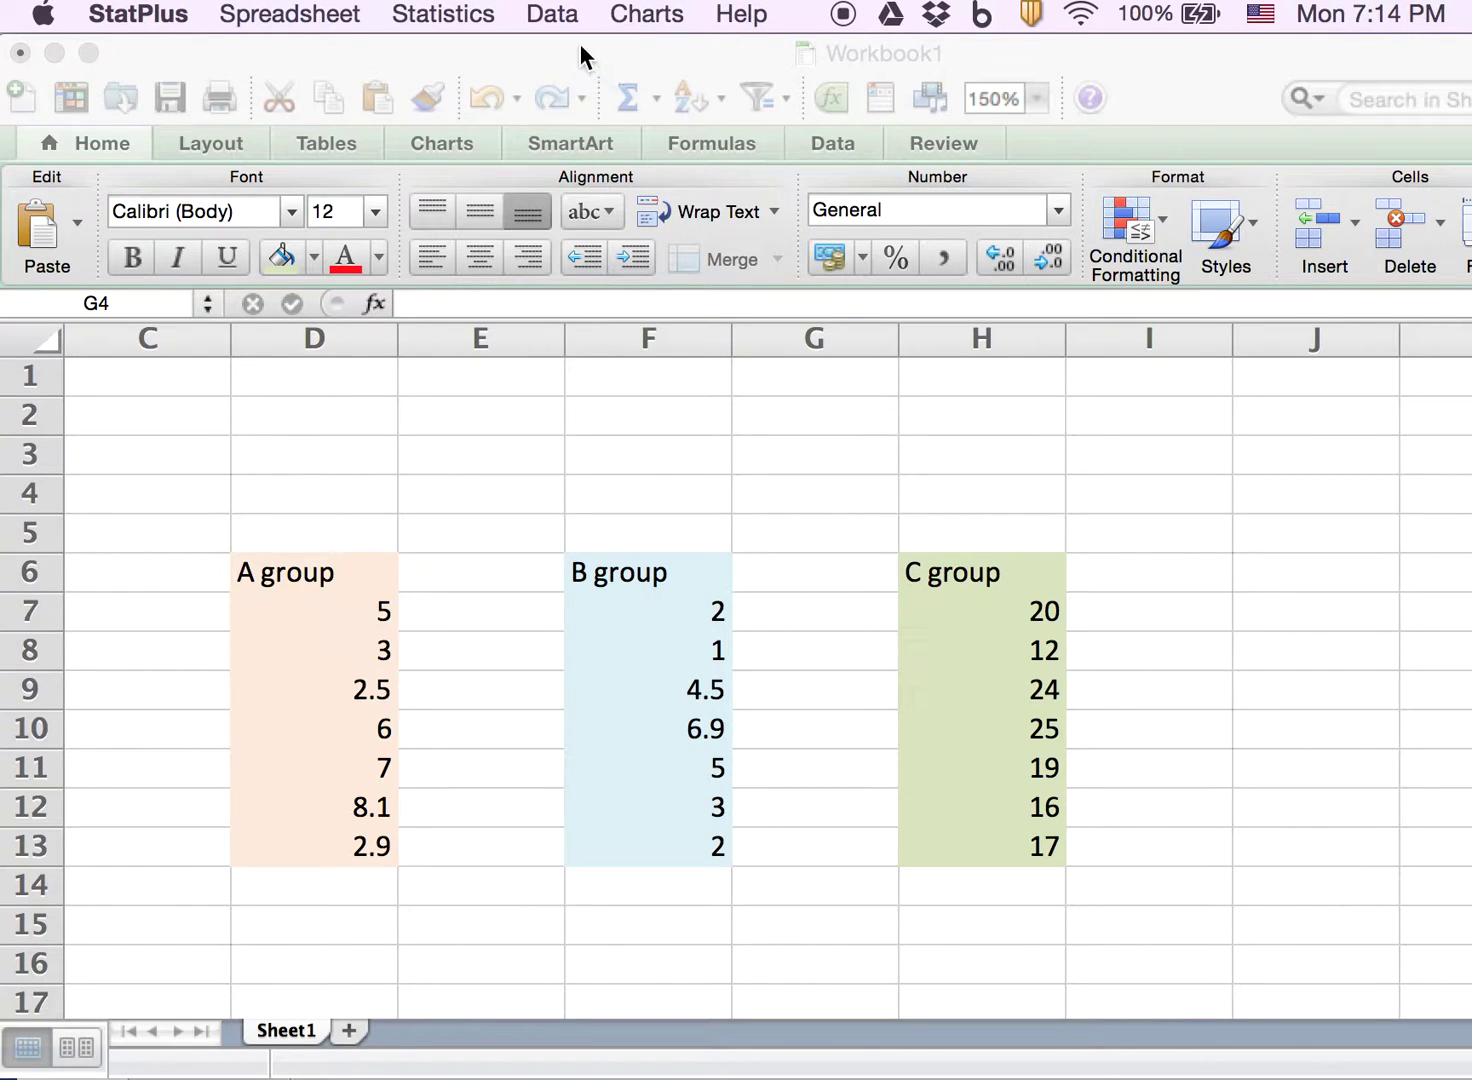
click(477, 14)
mouse_move(484, 89)
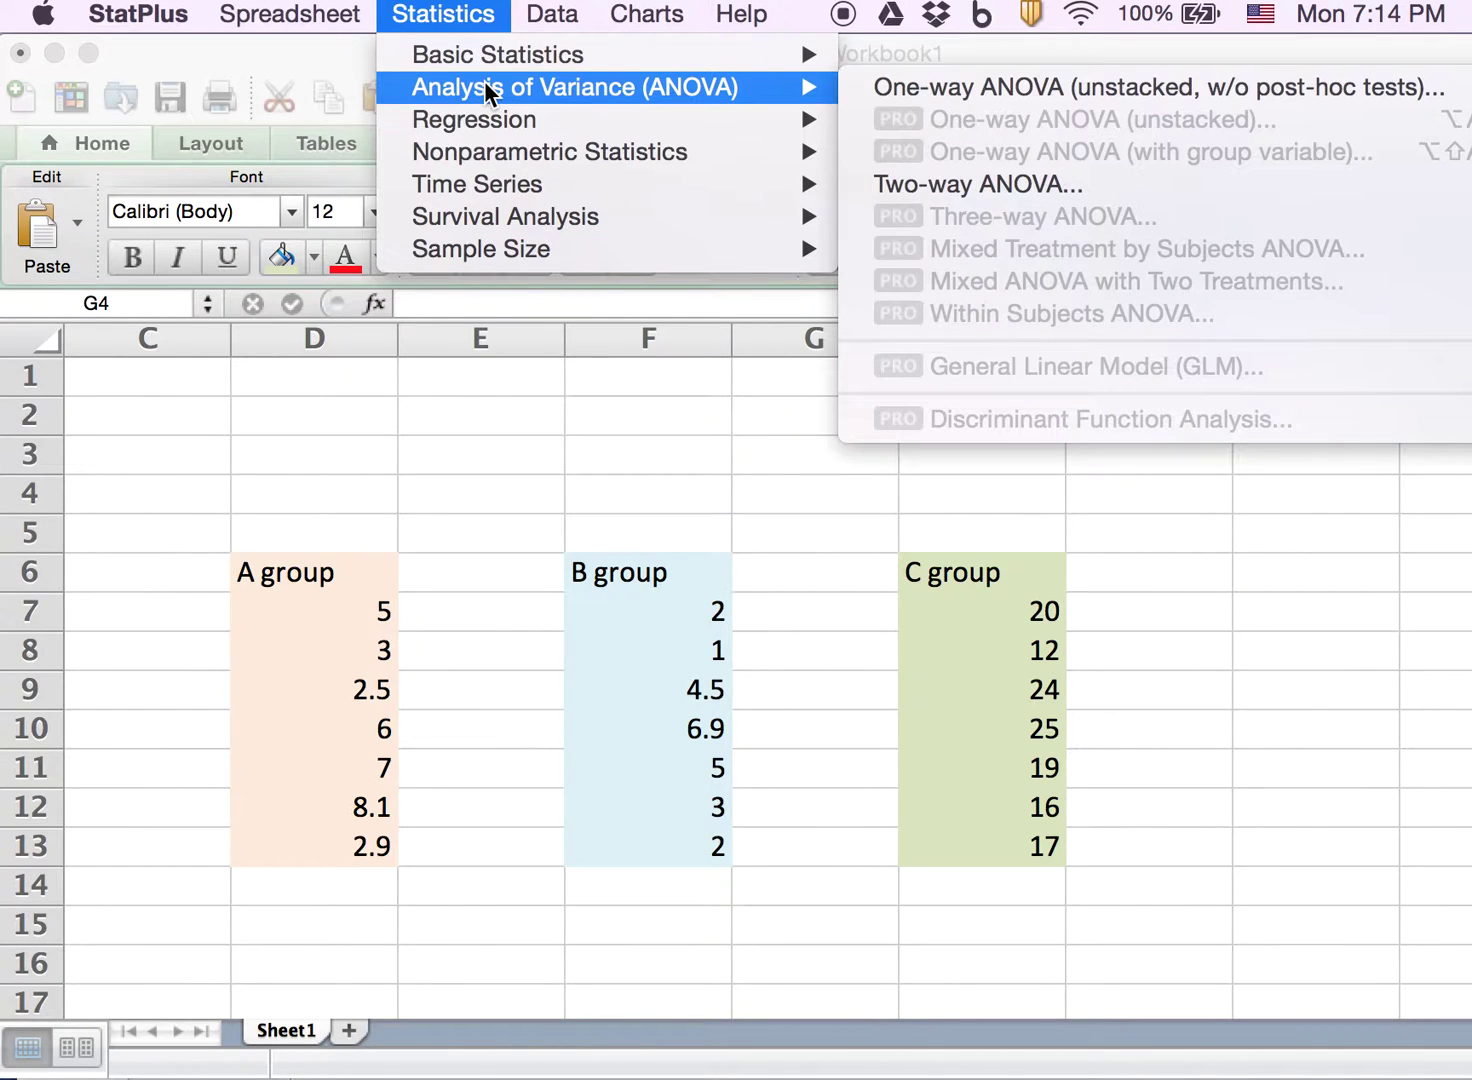
click(905, 86)
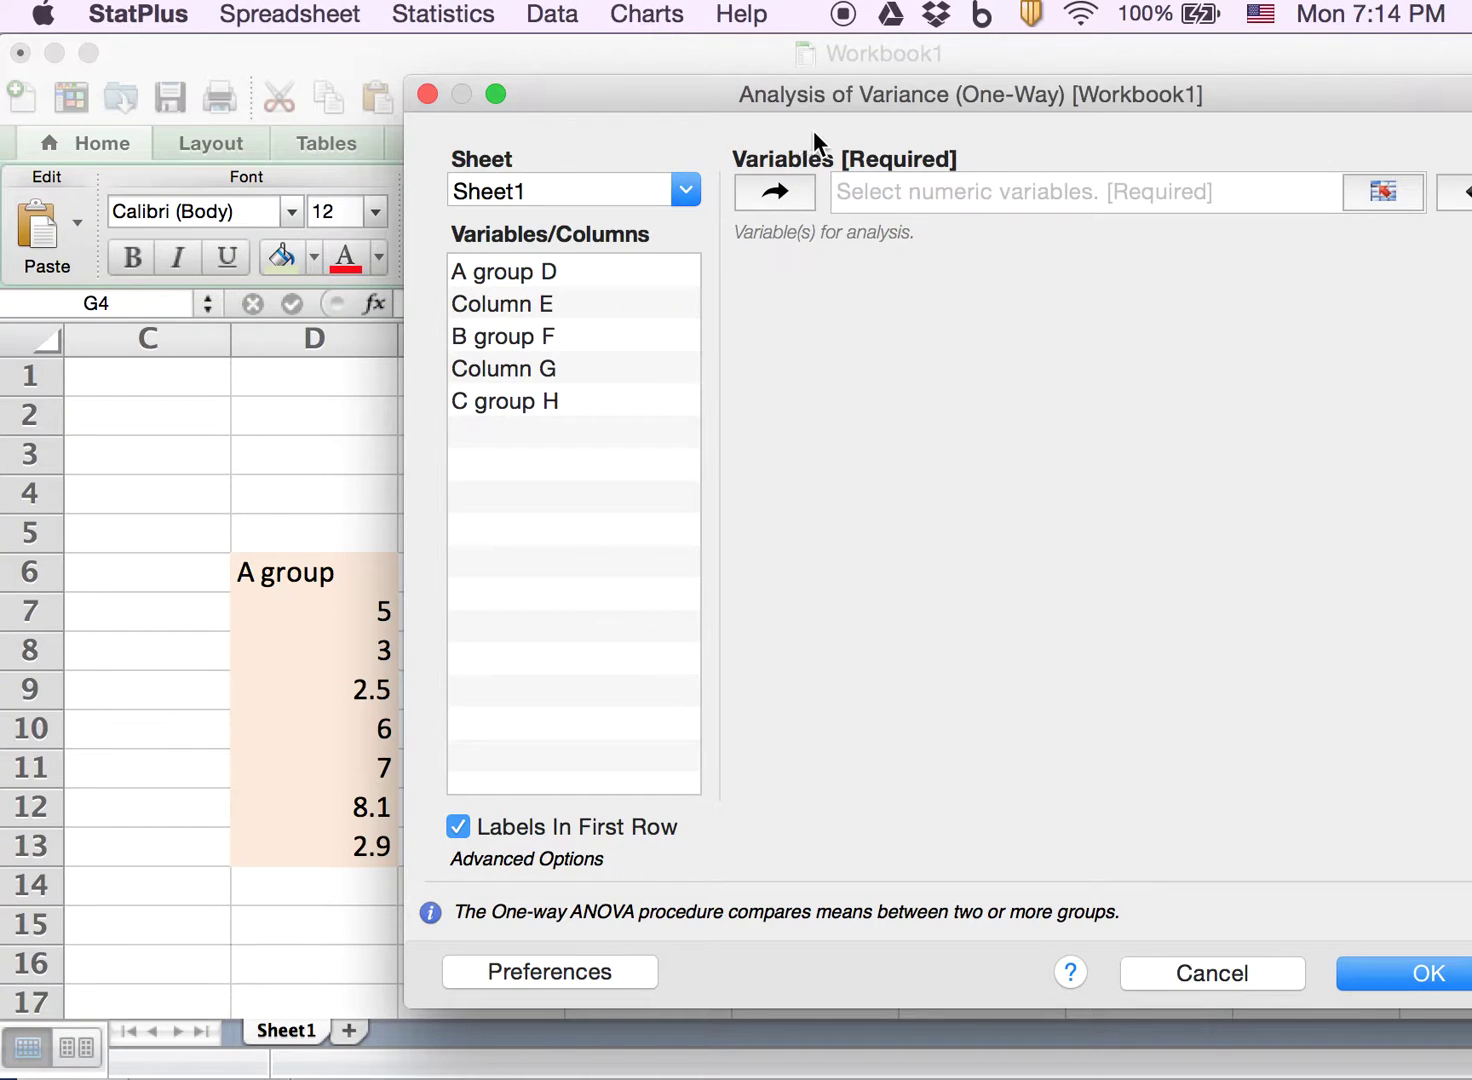
Set the ANOVA variables range to the A group values D7:D13.
mouse_move(983, 95)
mouse_down()
mouse_move(954, 93)
mouse_move(1008, 84)
mouse_up()
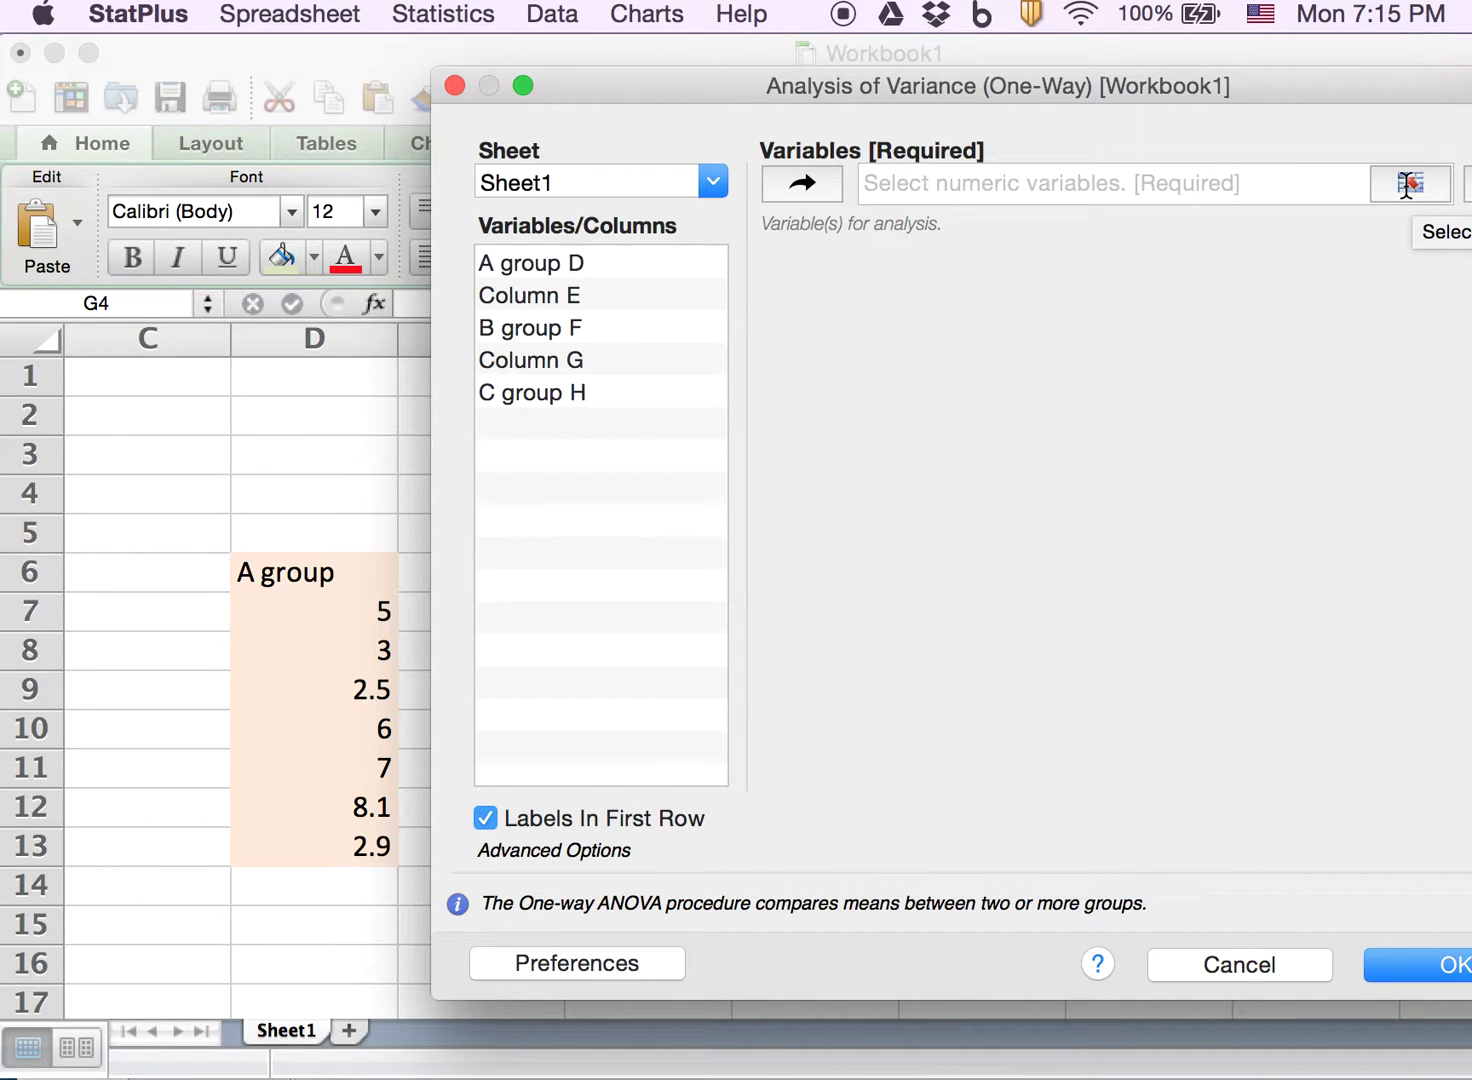
click(1409, 185)
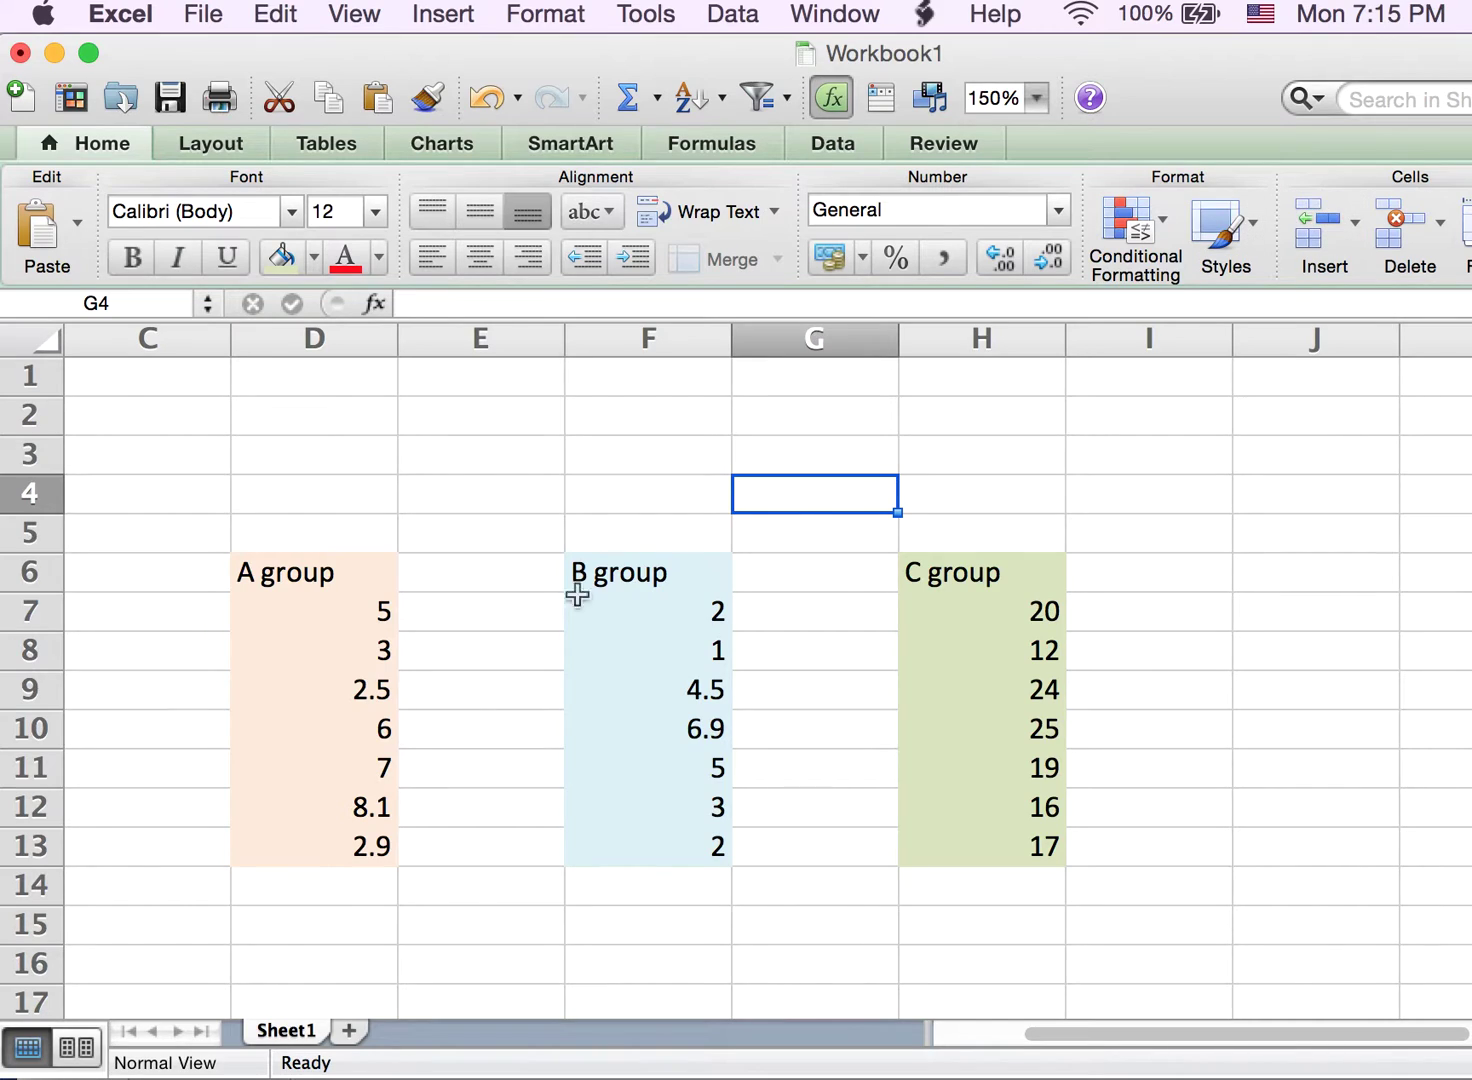
drag(325, 610, 329, 846)
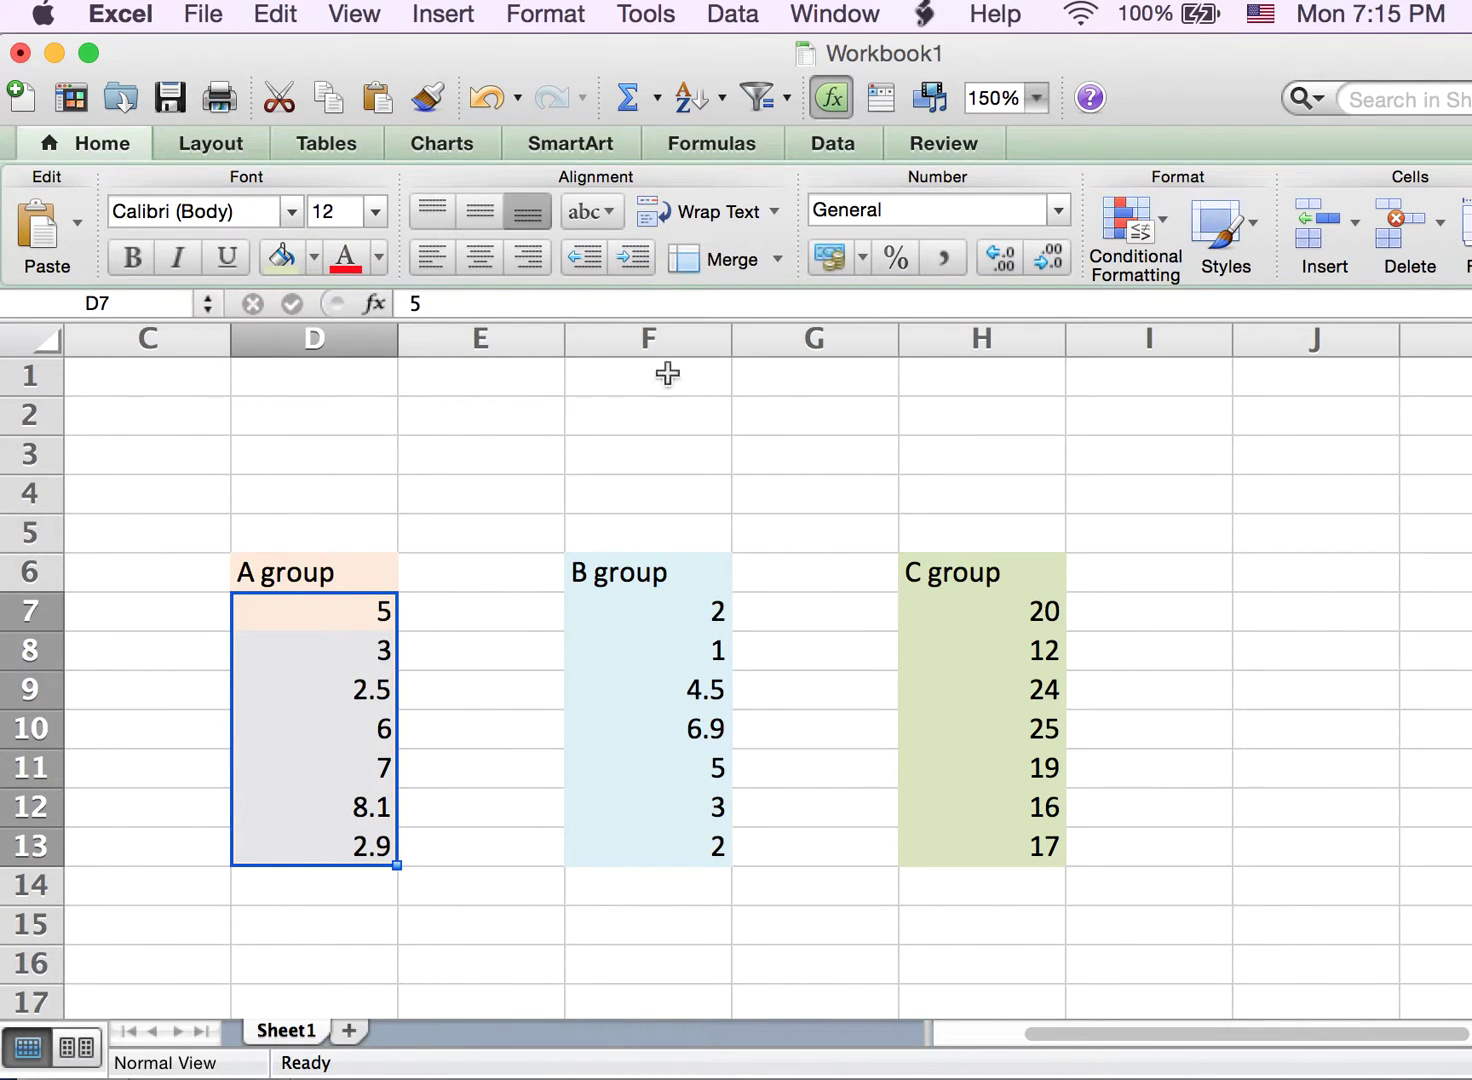
mouse_move(1206, 1075)
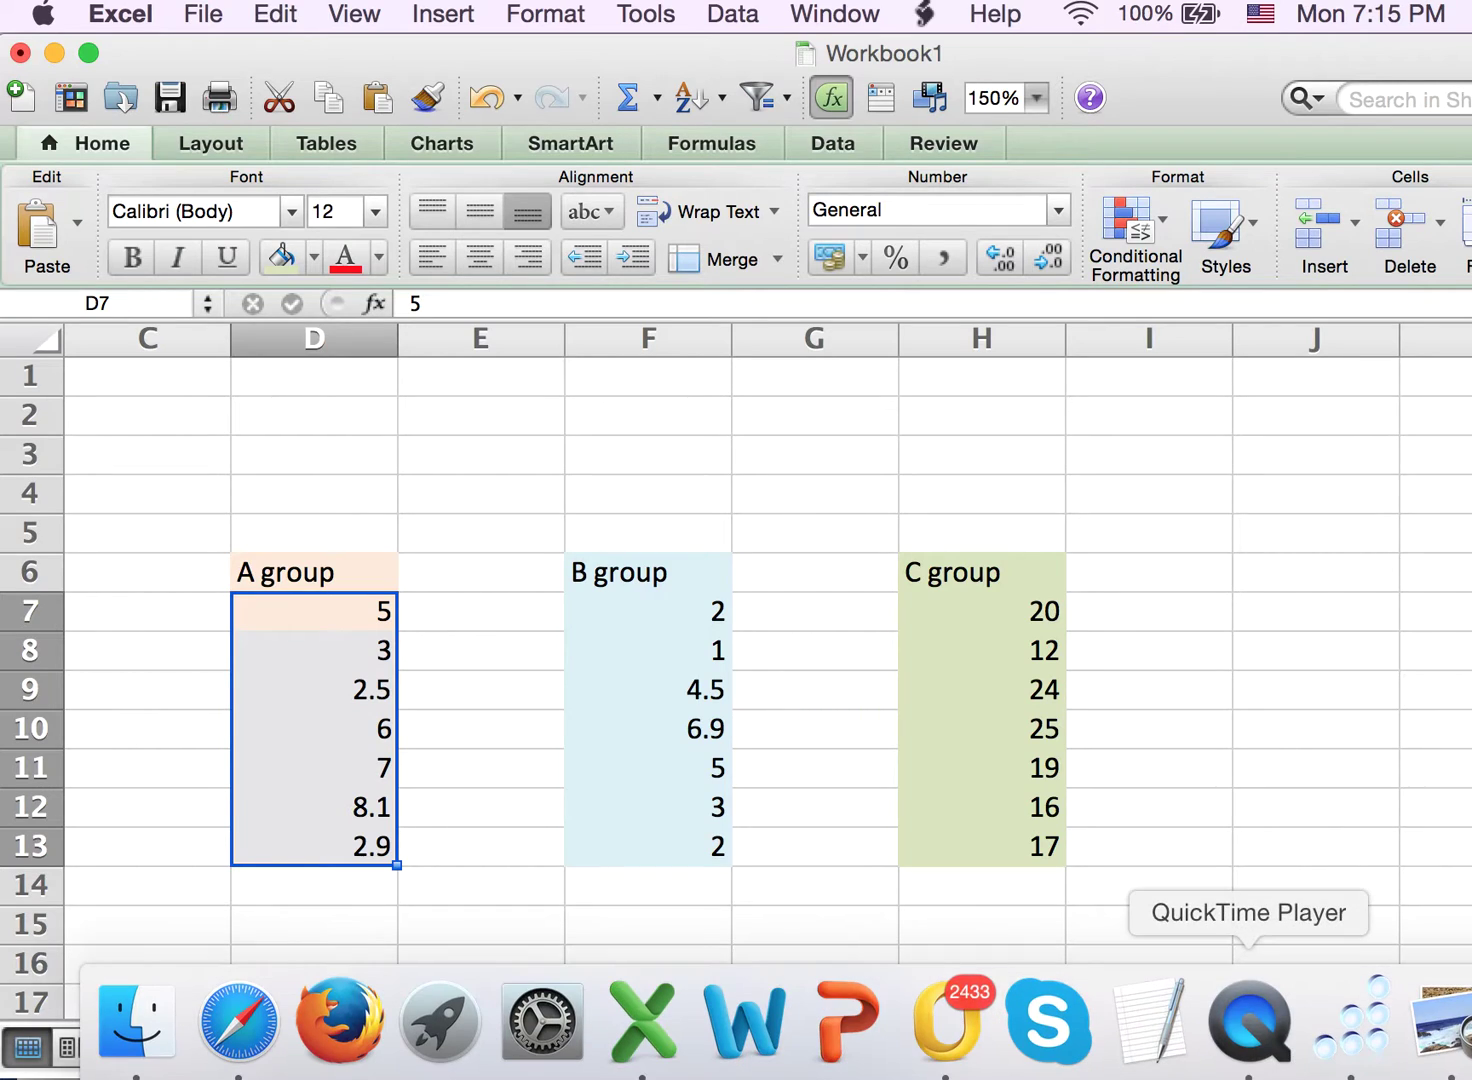
click(1351, 1020)
Add the B group values F7:F13 to the variables range.
click(1269, 184)
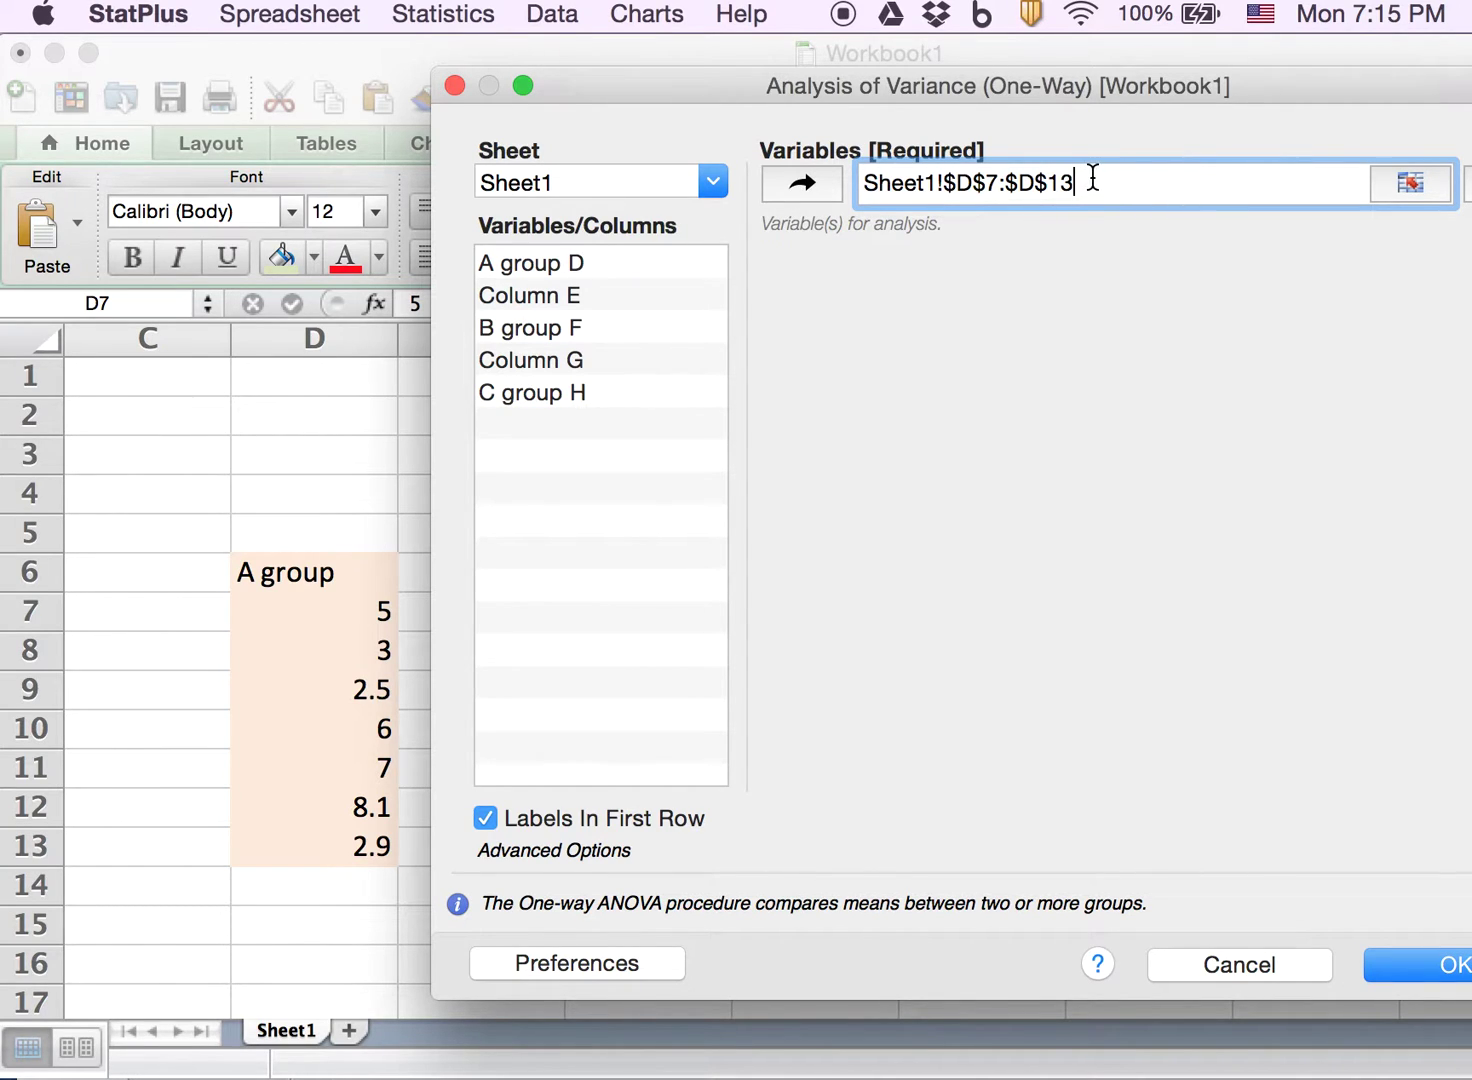
click(1410, 184)
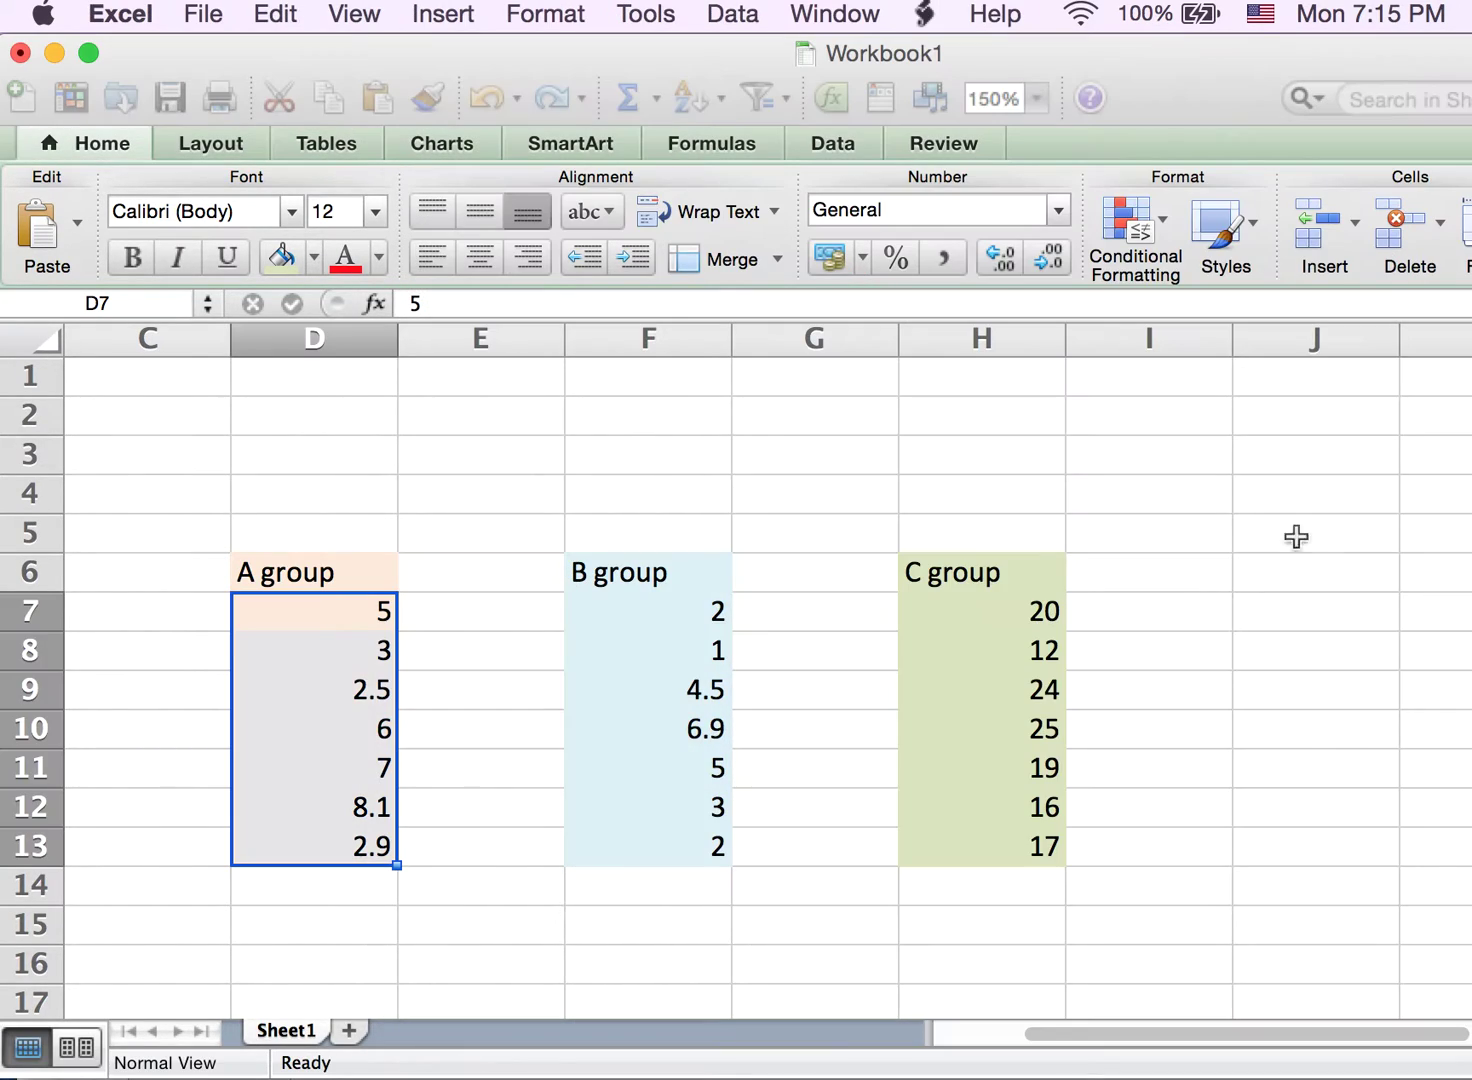
drag(687, 614, 683, 848)
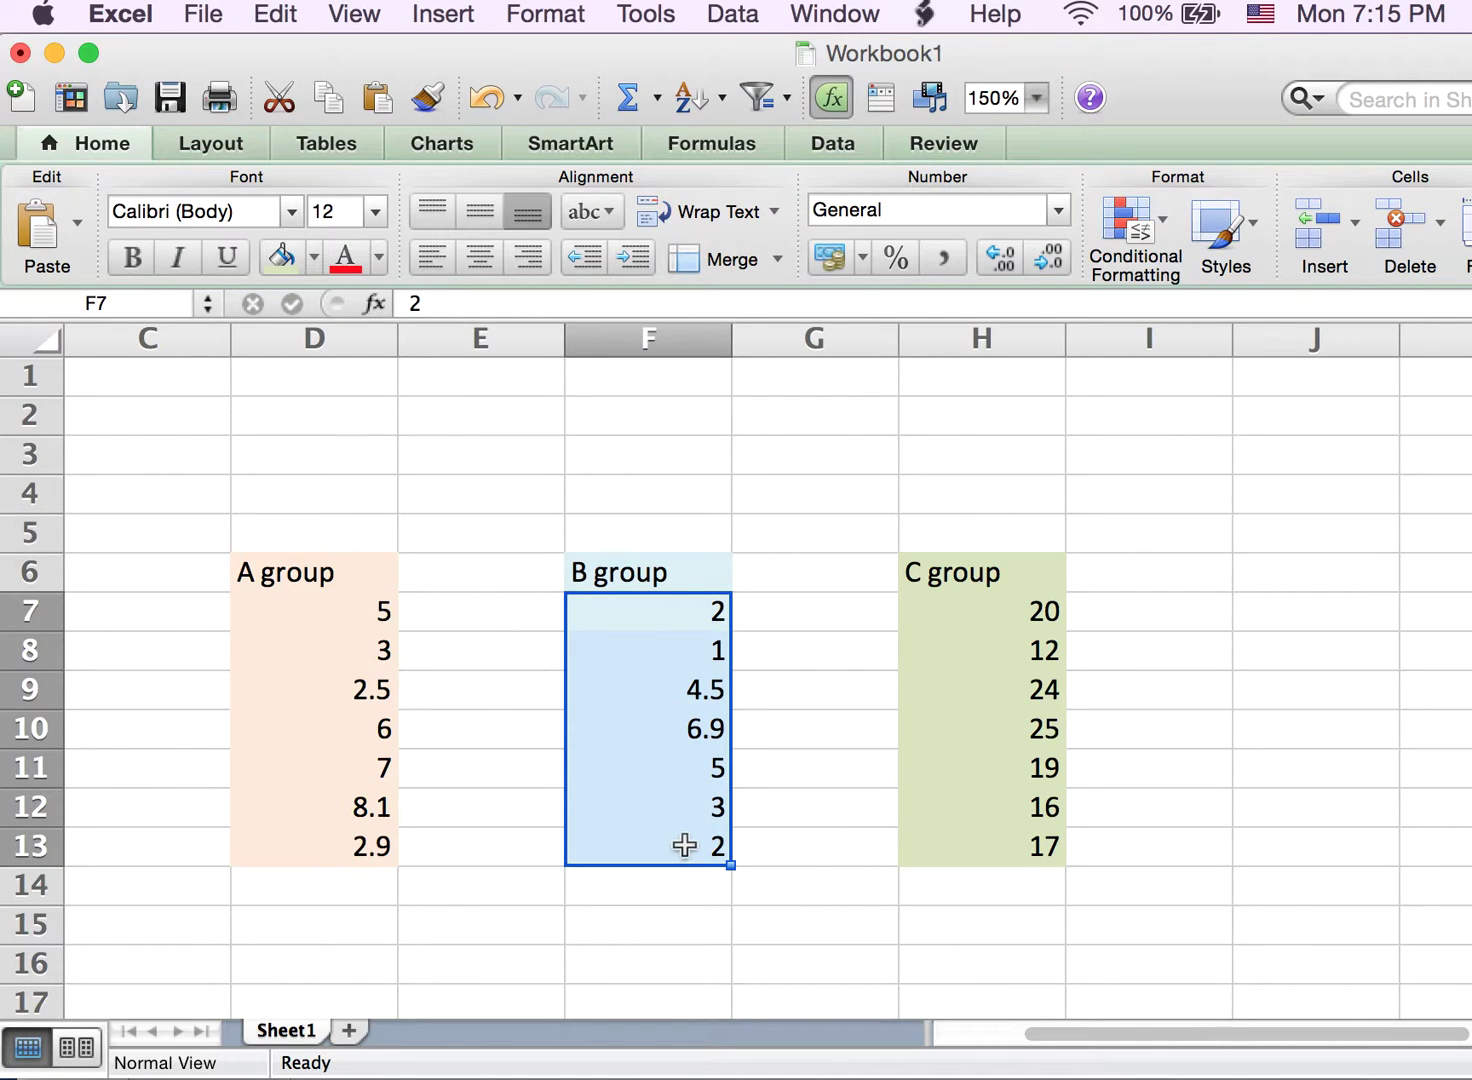
Hide the reference PDF and run the one-way ANOVA on D7:D13;F7:F13.
mouse_move(1250, 1030)
click(1450, 1031)
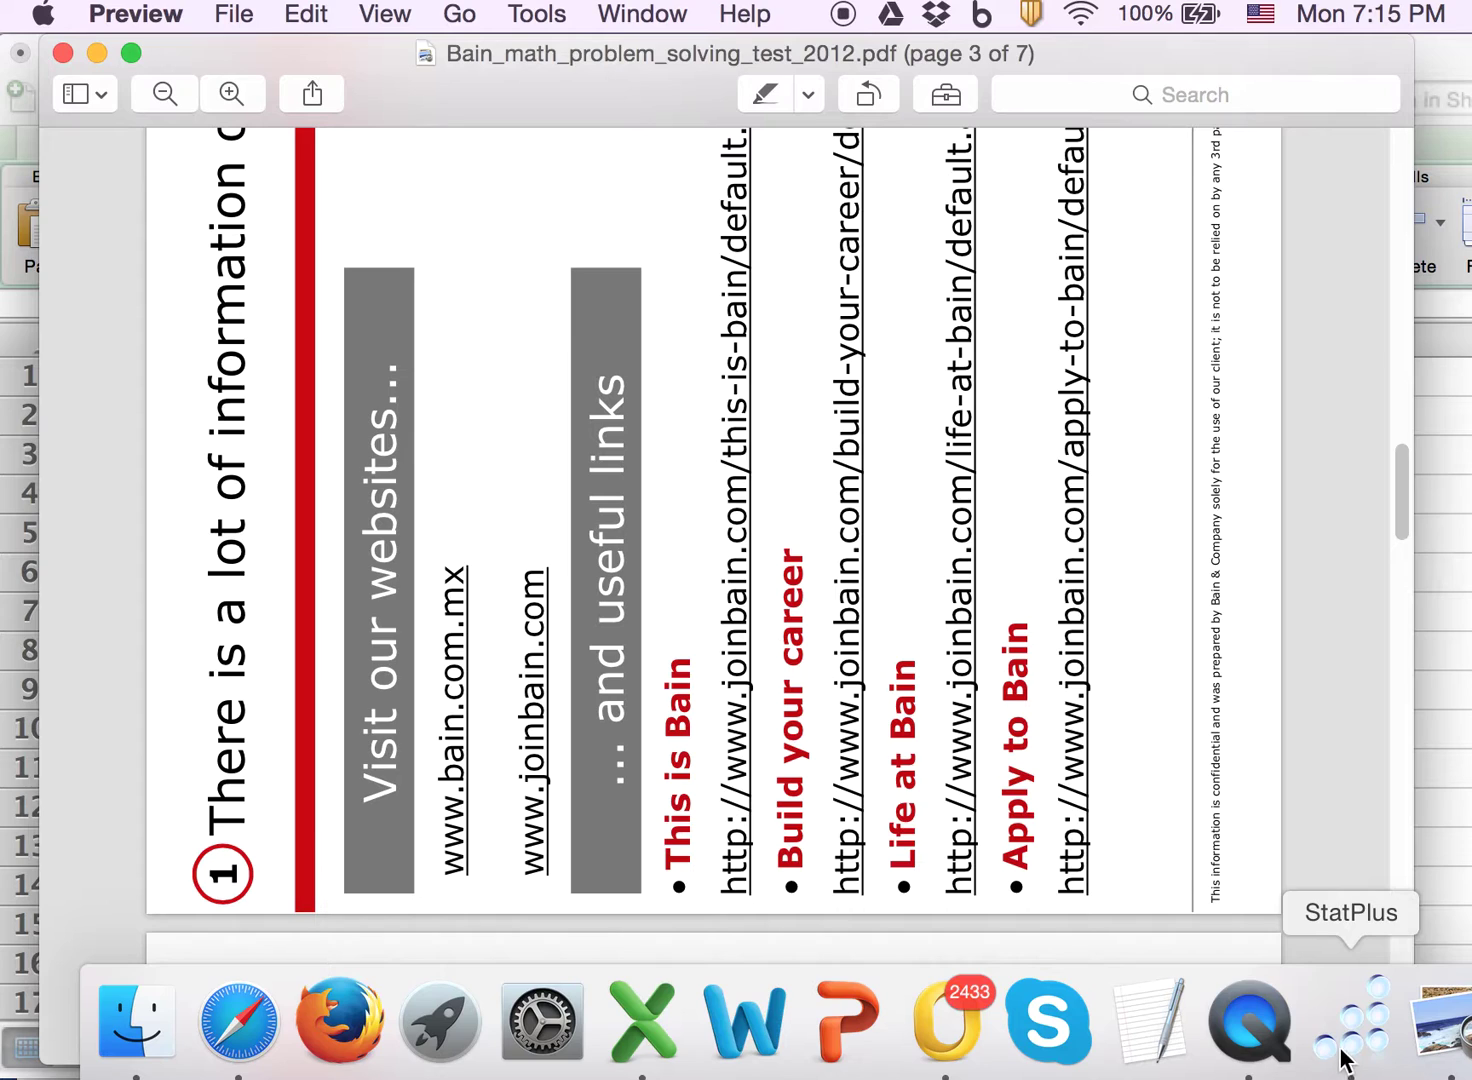
click(1346, 1035)
click(98, 54)
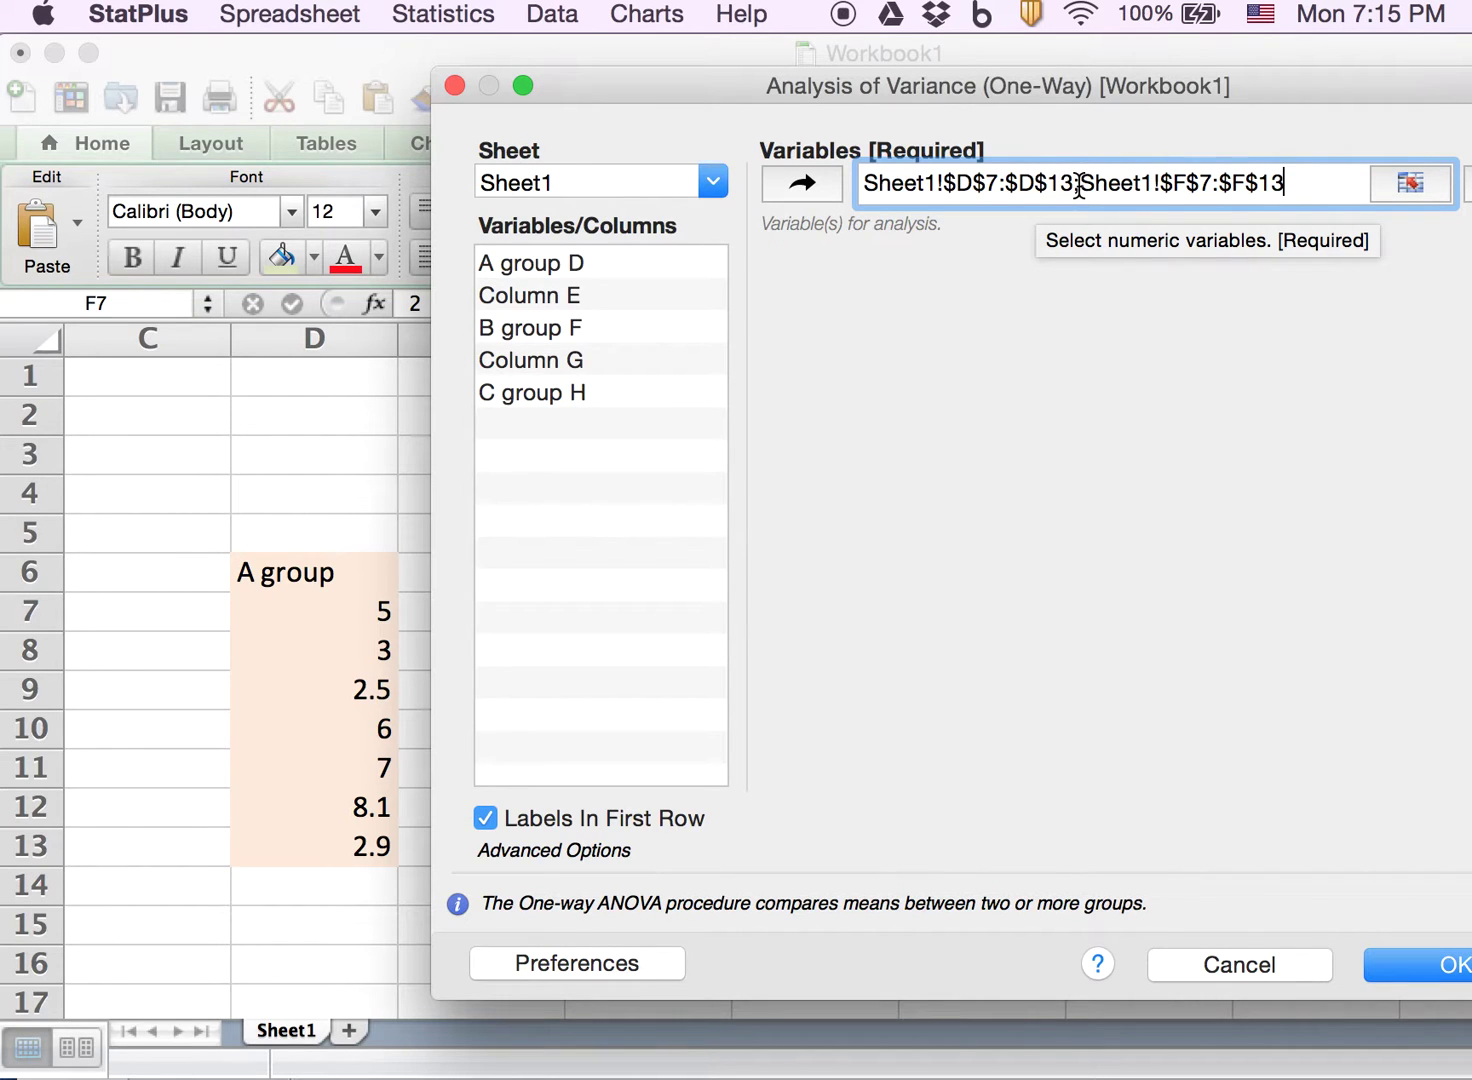
drag(1302, 92, 1170, 92)
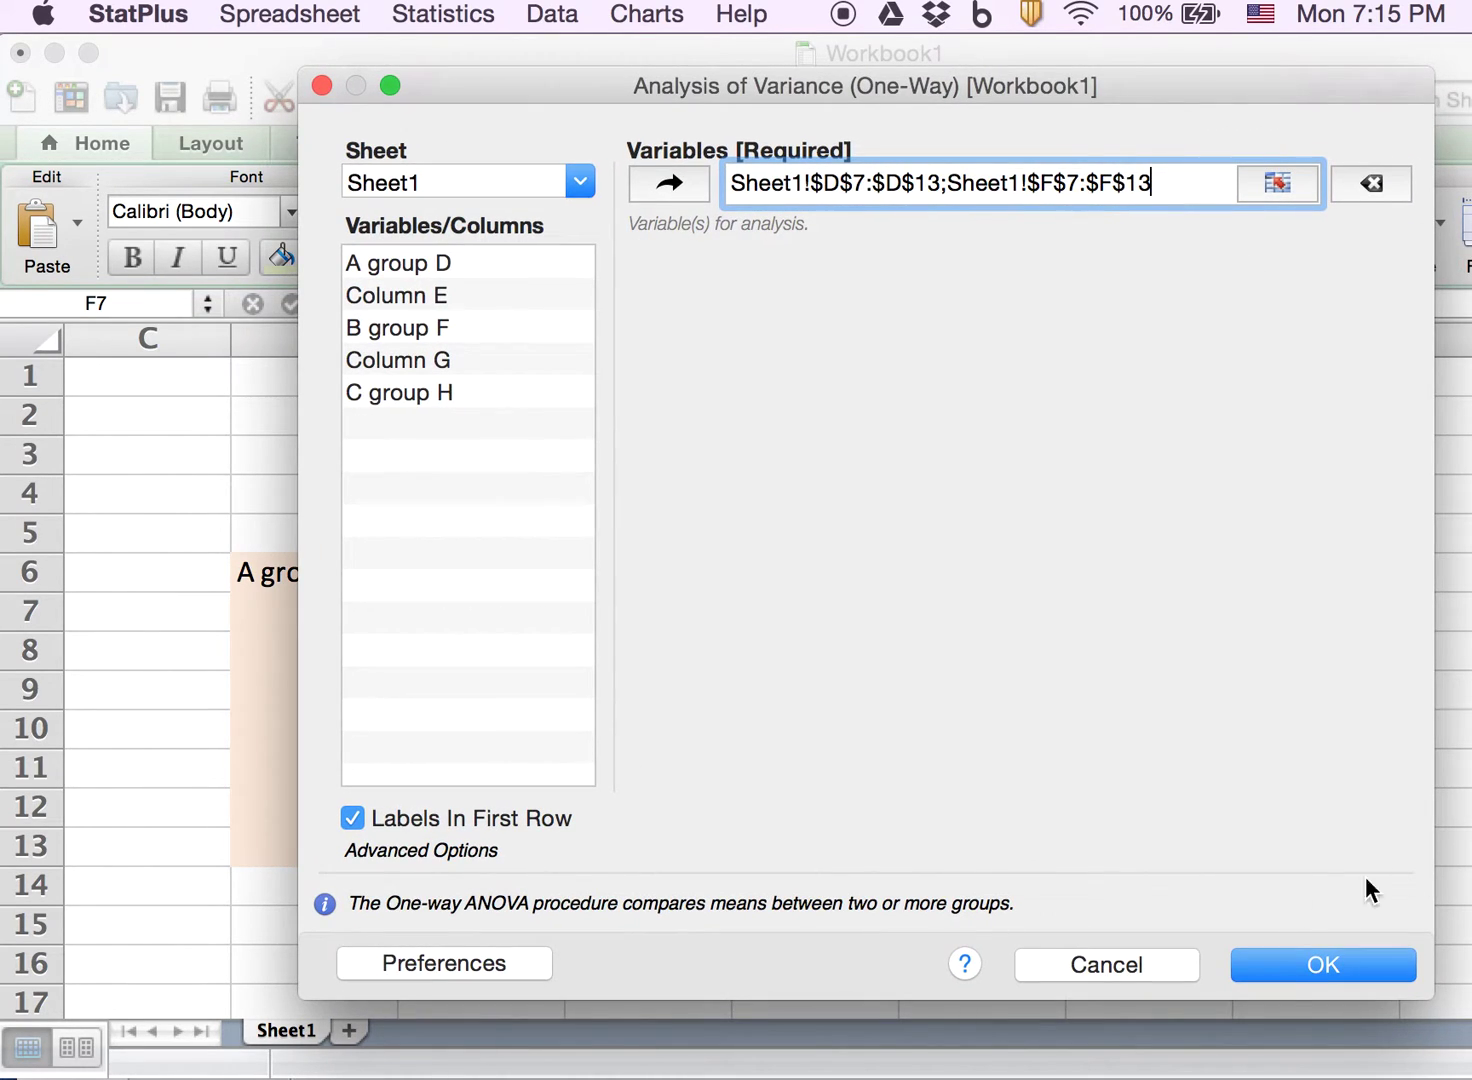
click(1287, 963)
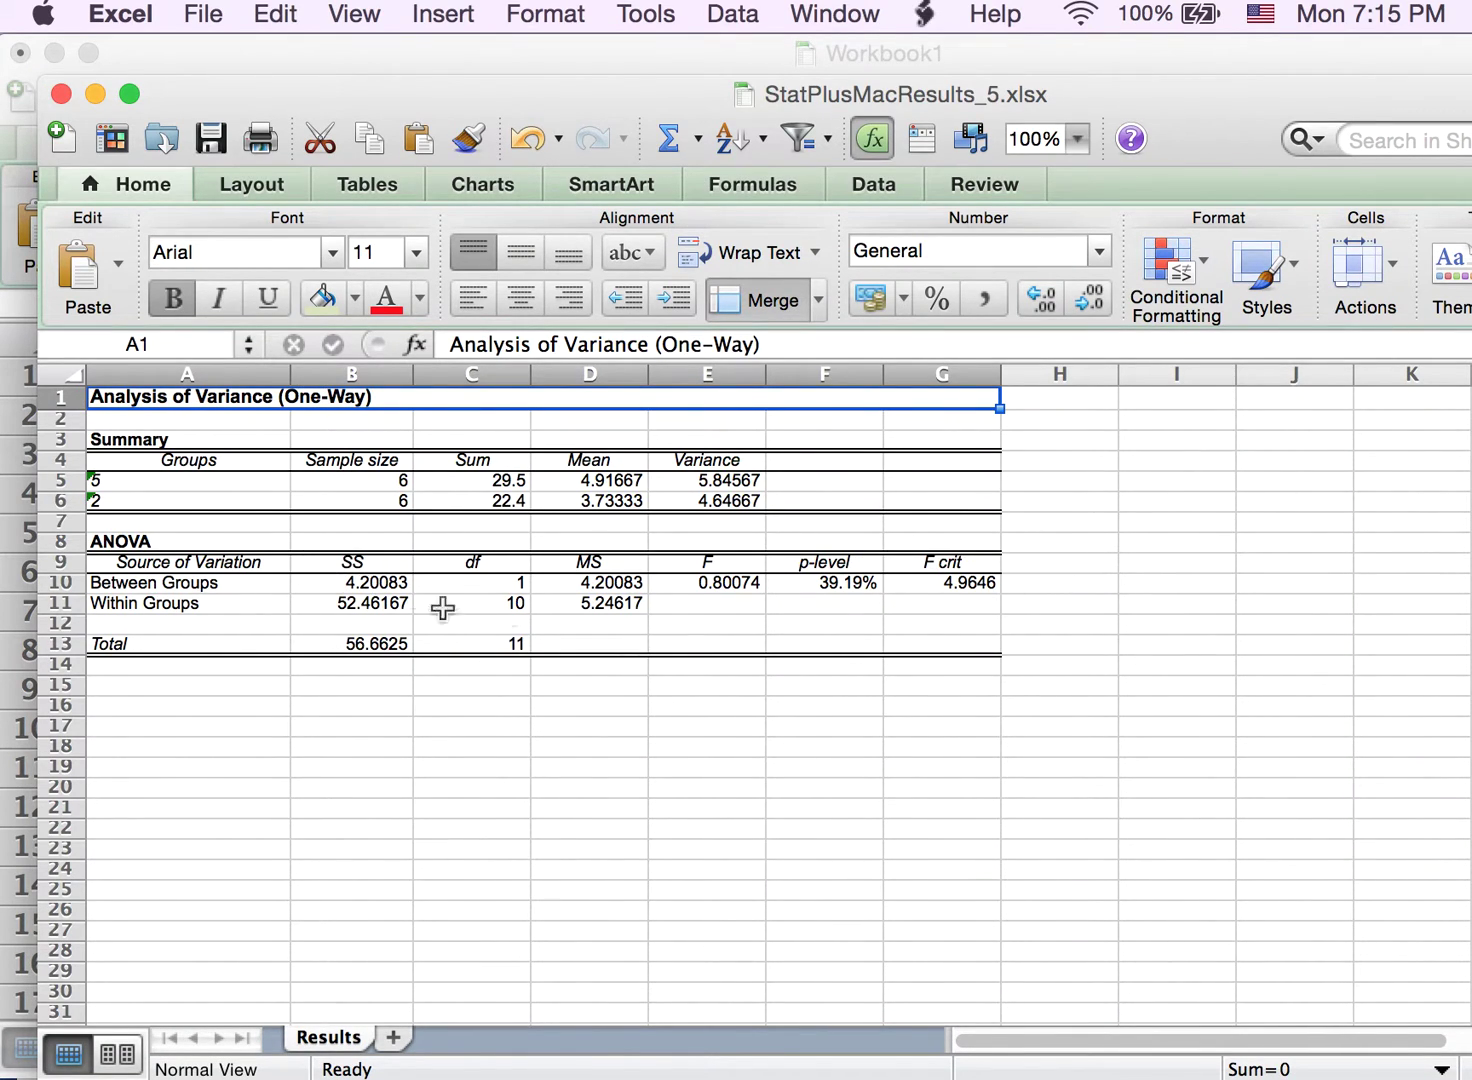
Read the 39.19% p-level in F9:F10, then close the StatPlusMacResults workbook.
drag(848, 564, 873, 600)
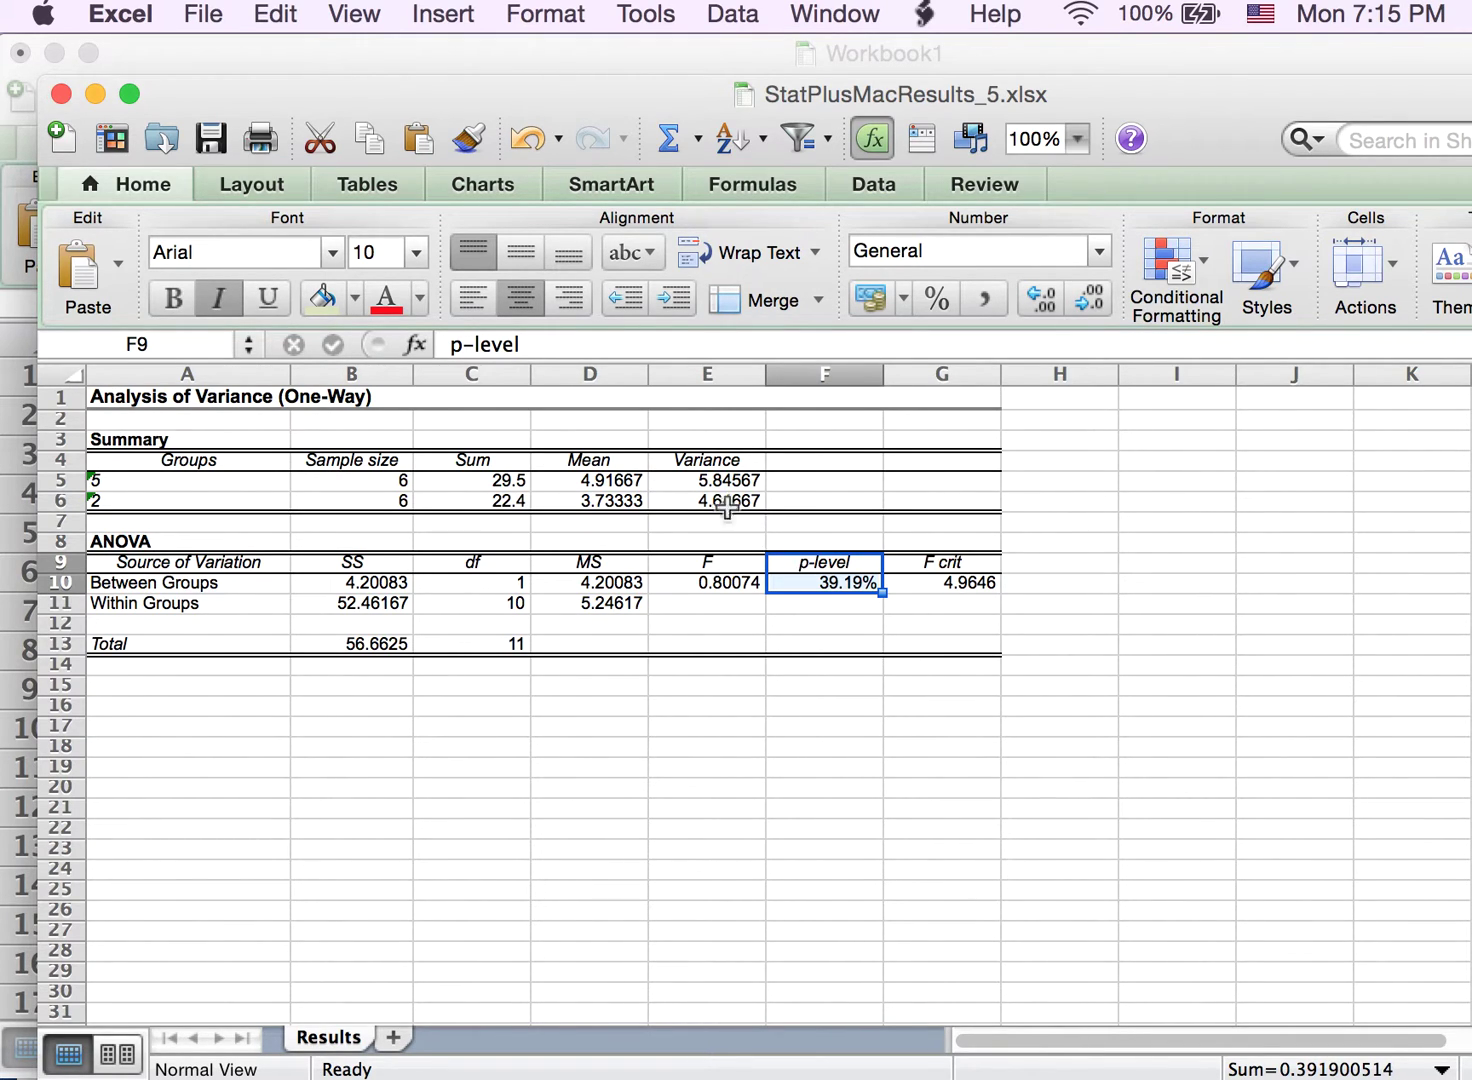
click(61, 93)
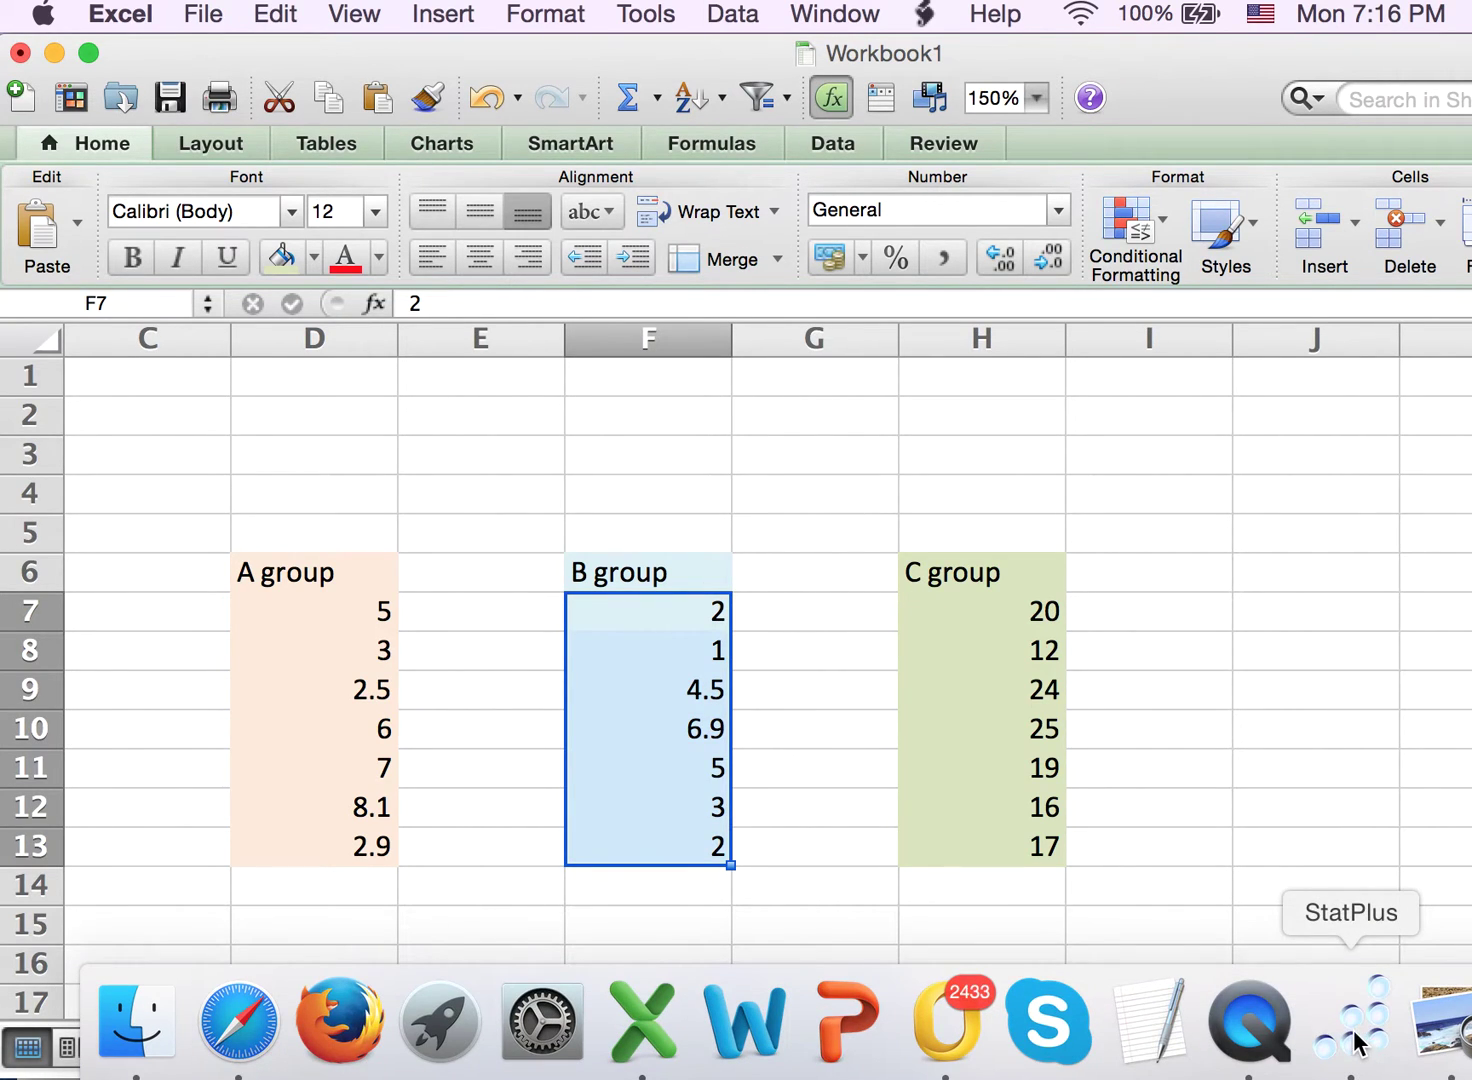
click(1357, 1047)
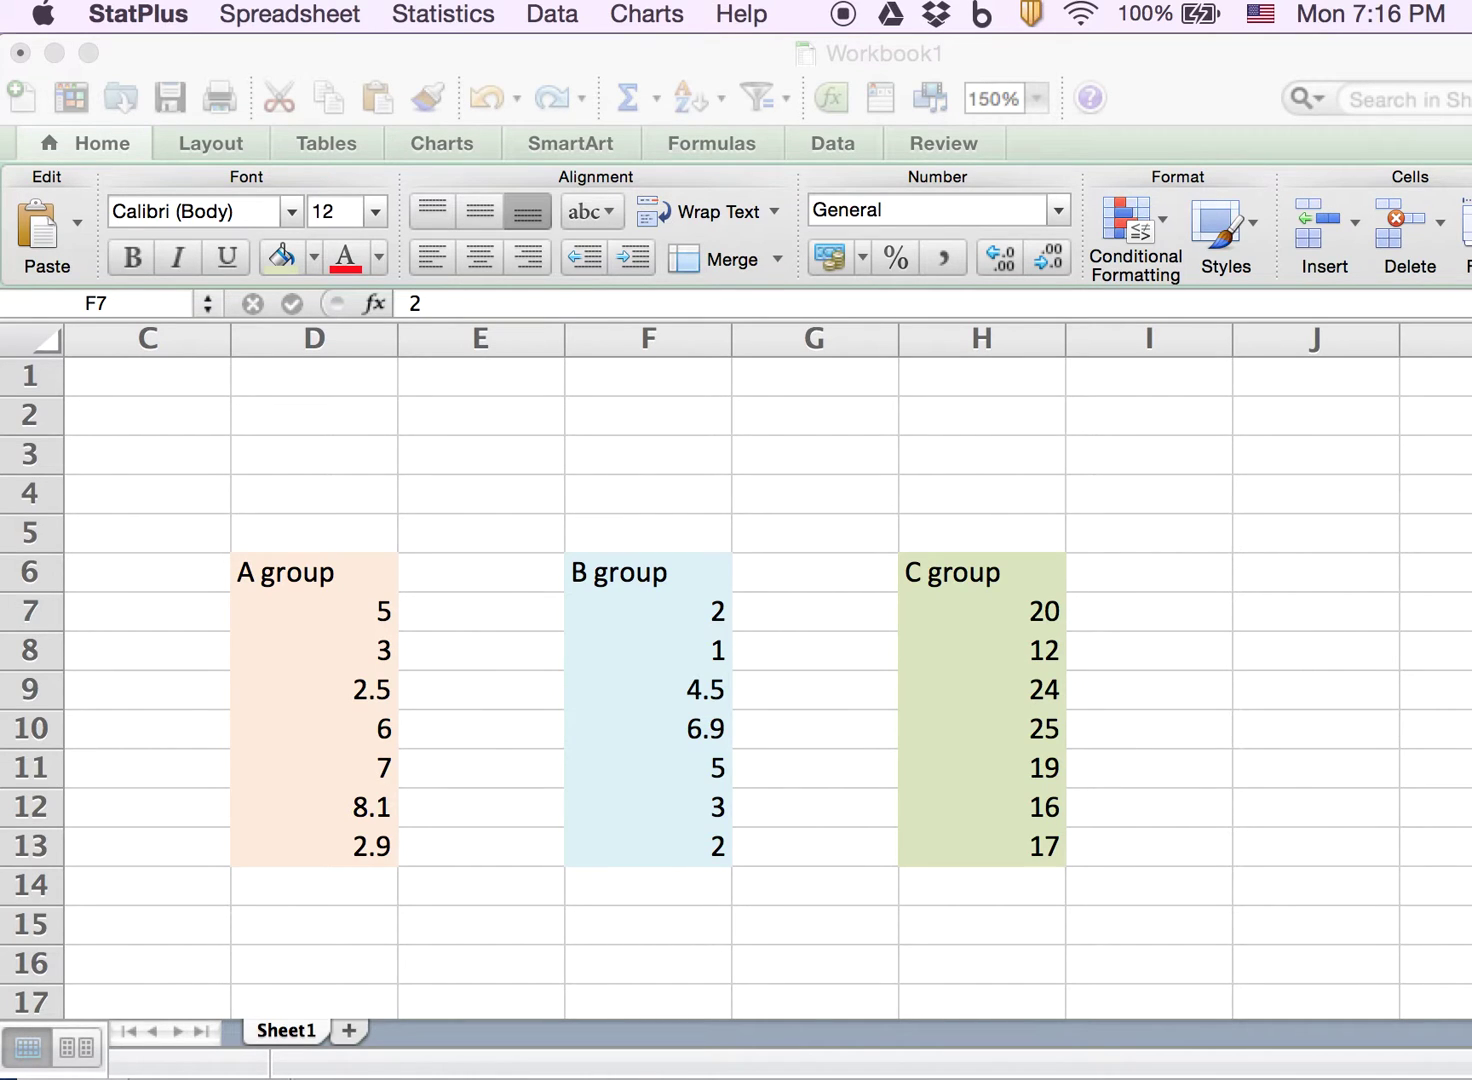
Start a new one-way ANOVA from StatPlus's Statistics > Analysis of Variance menu.
click(631, 1050)
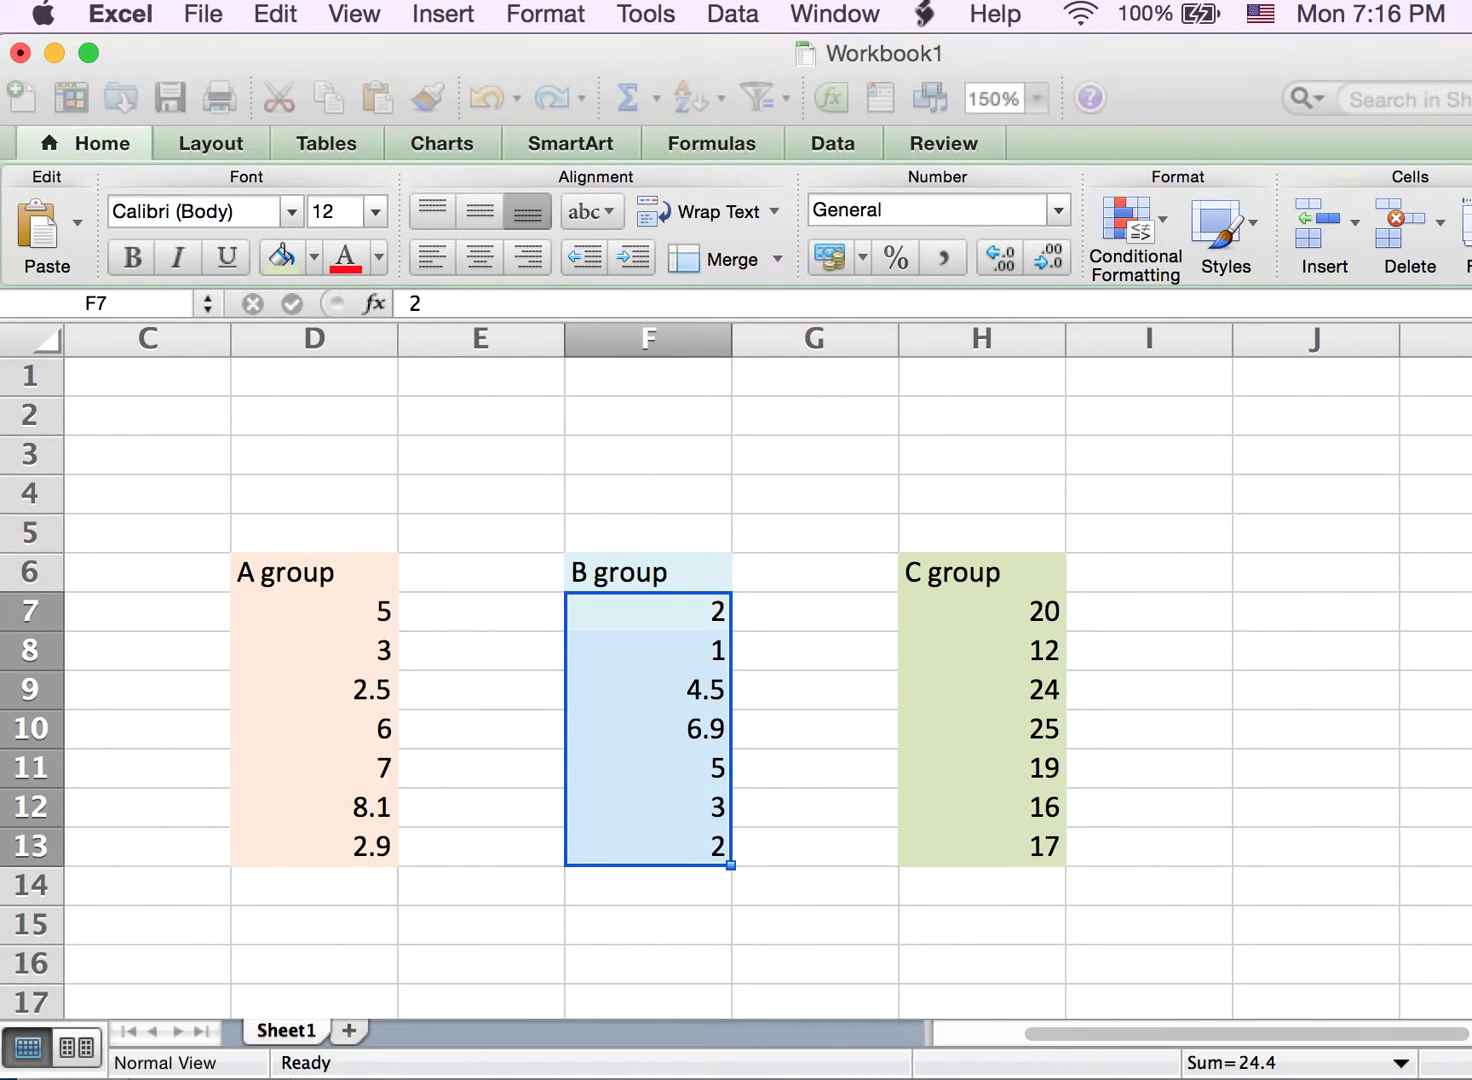
mouse_move(1150, 1069)
click(1354, 1024)
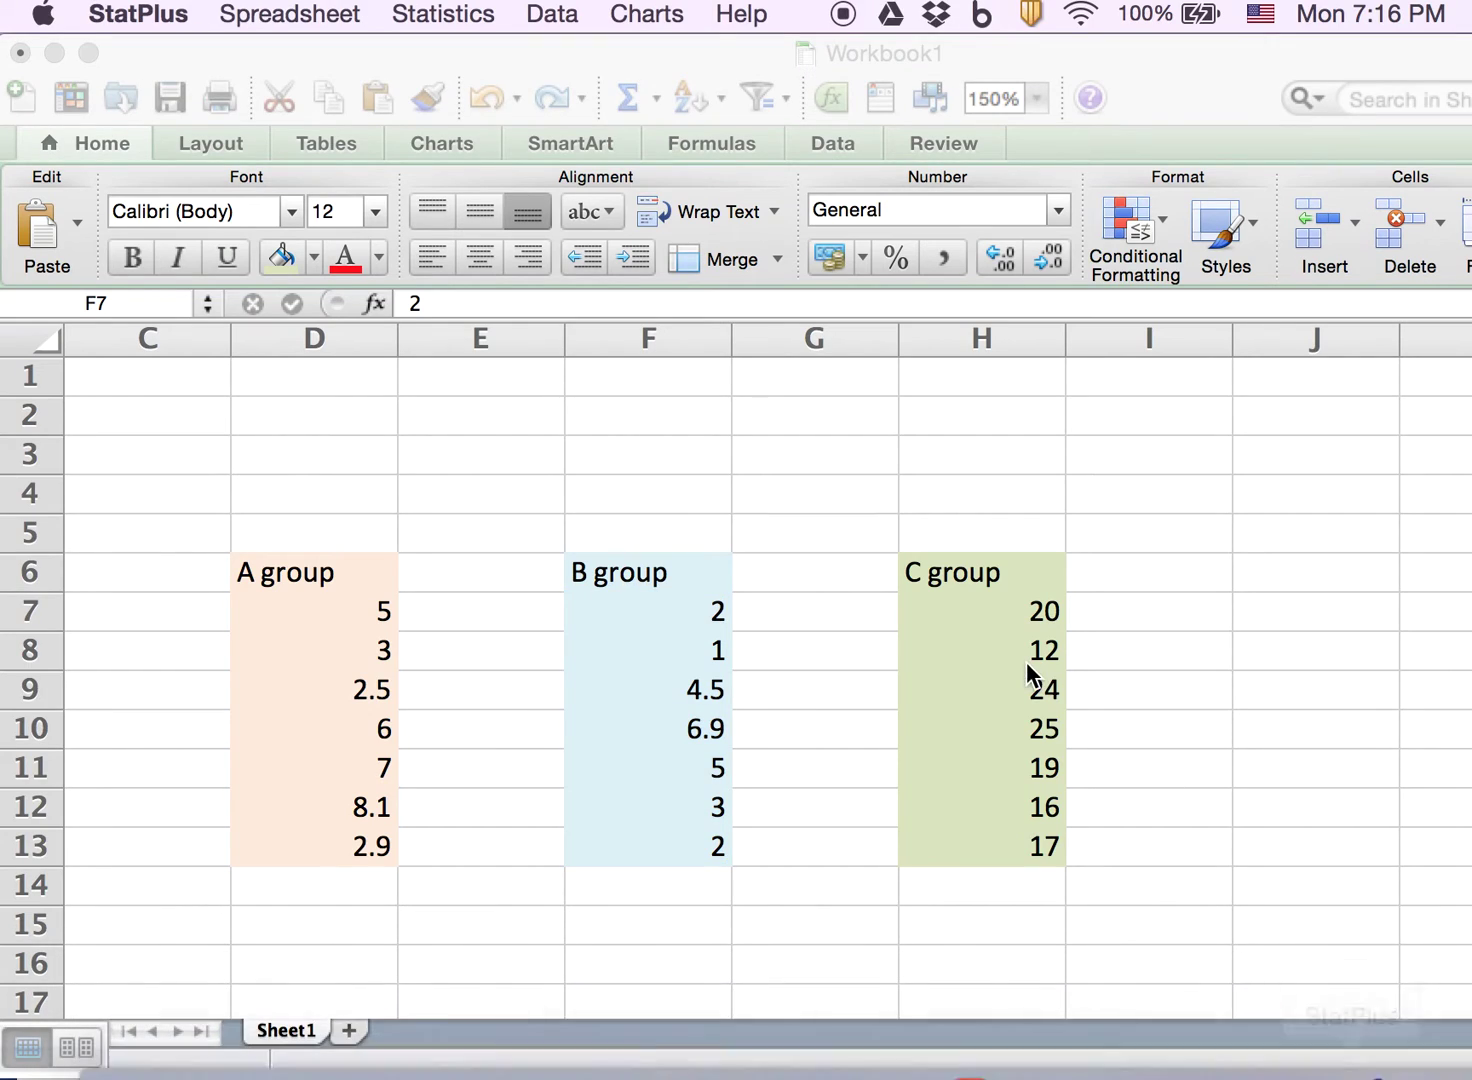
click(575, 16)
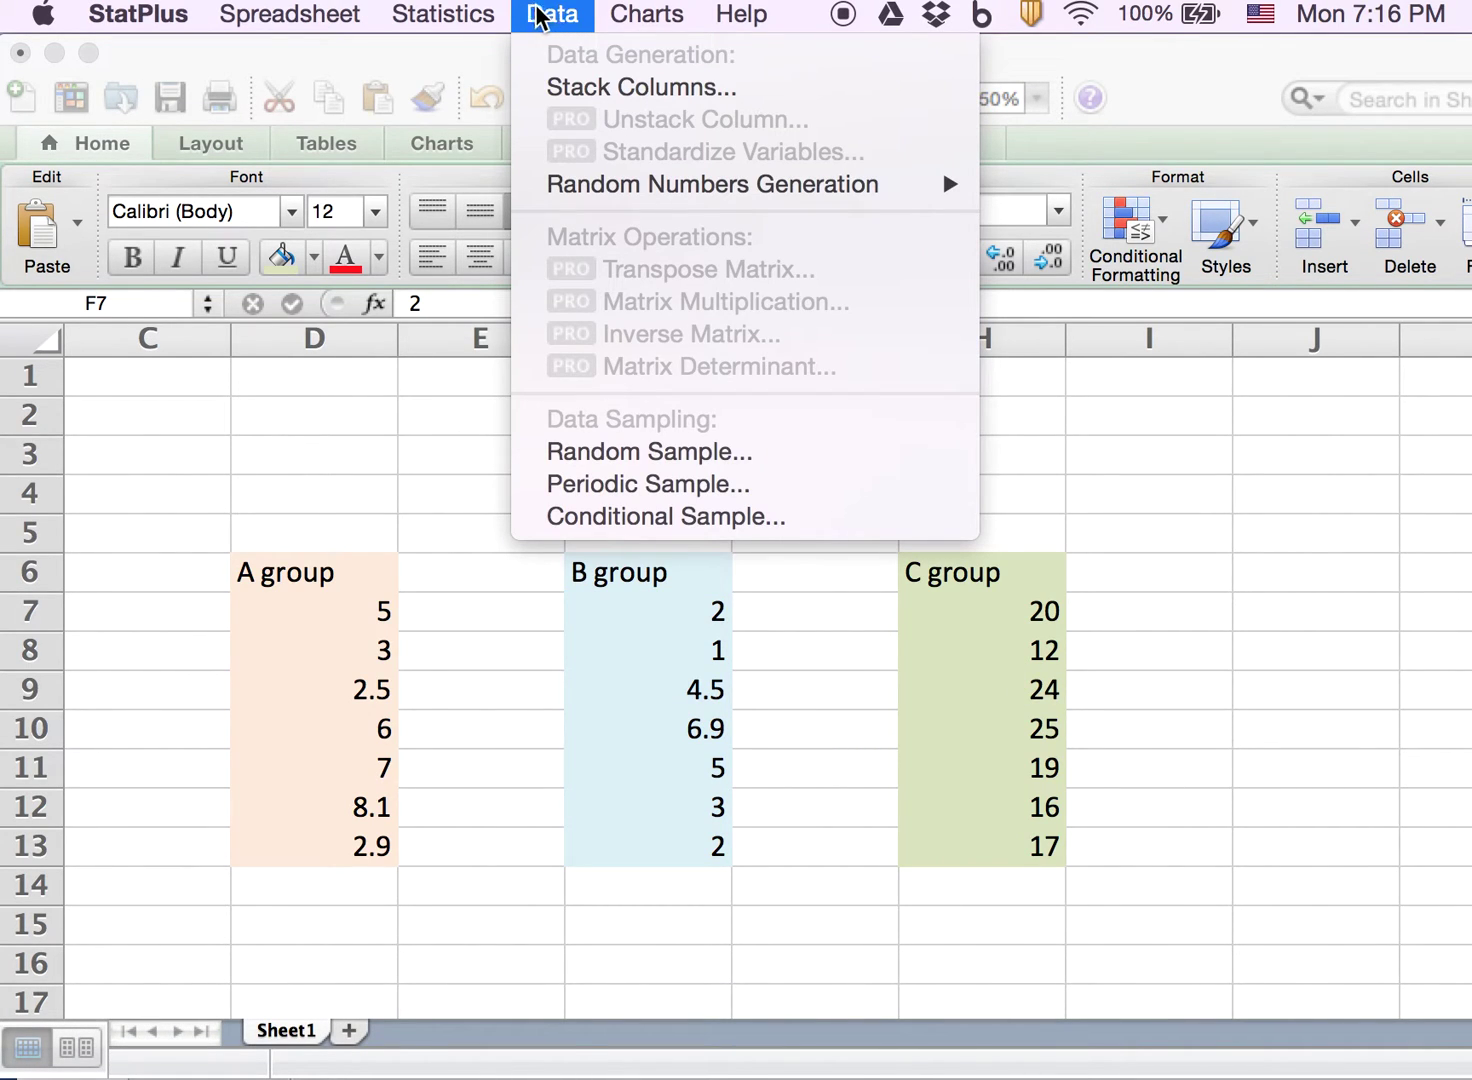
mouse_move(483, 20)
mouse_move(489, 72)
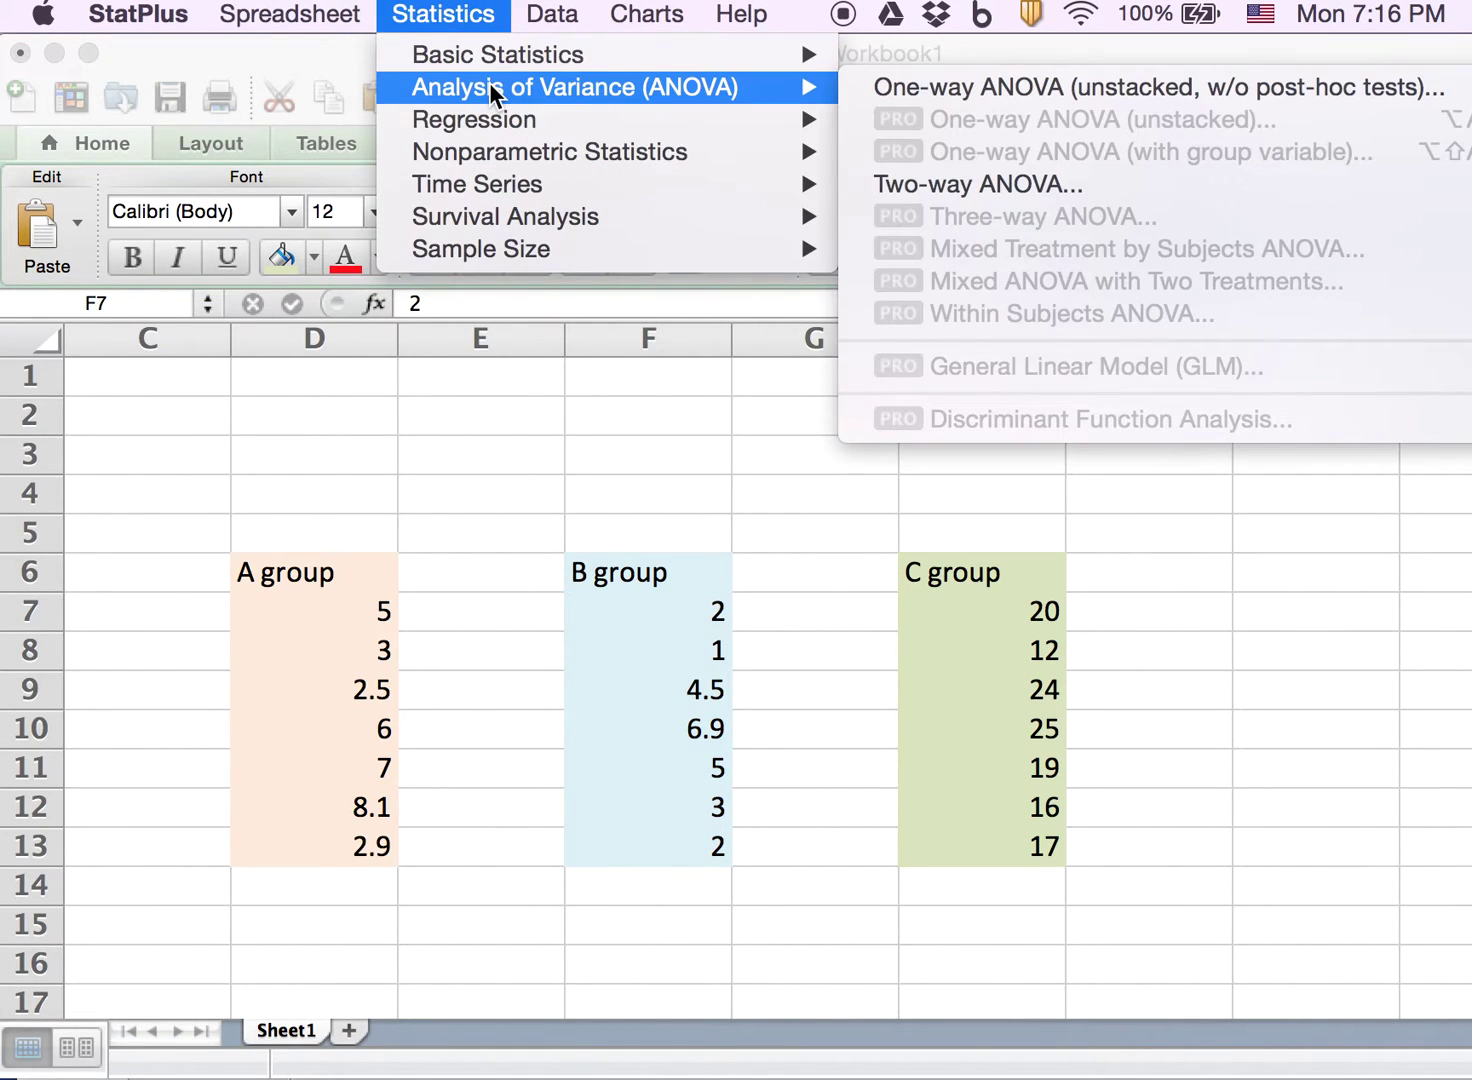
click(923, 86)
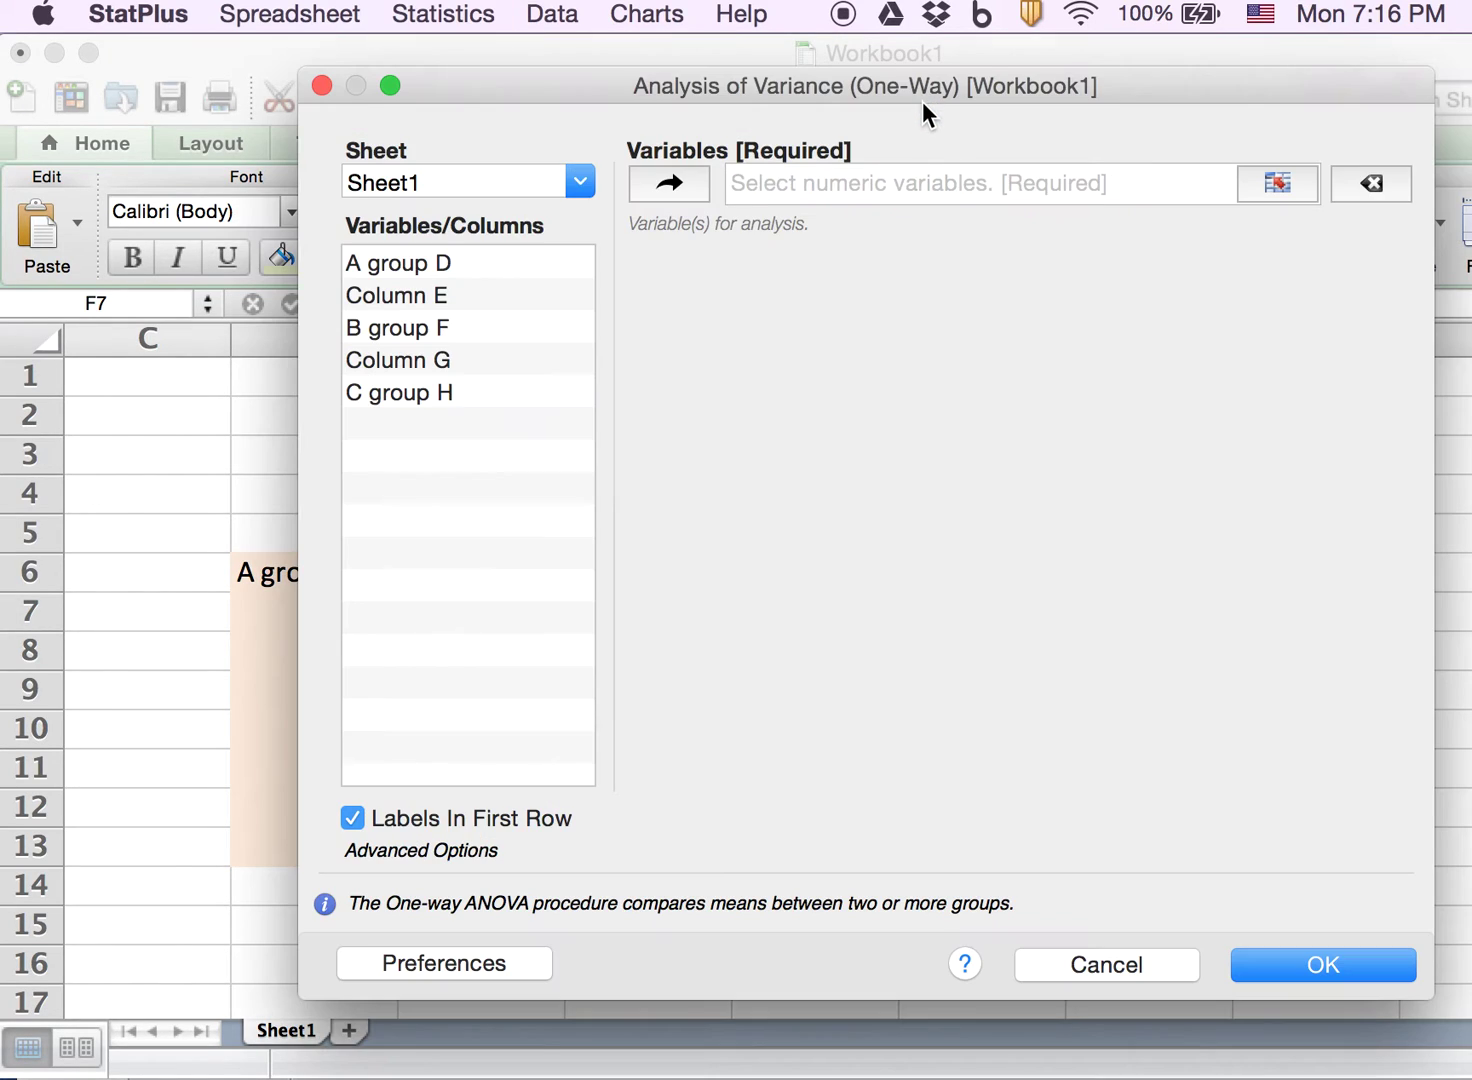
Add the A group column D and C group column H as variables, then run the ANOVA.
click(474, 263)
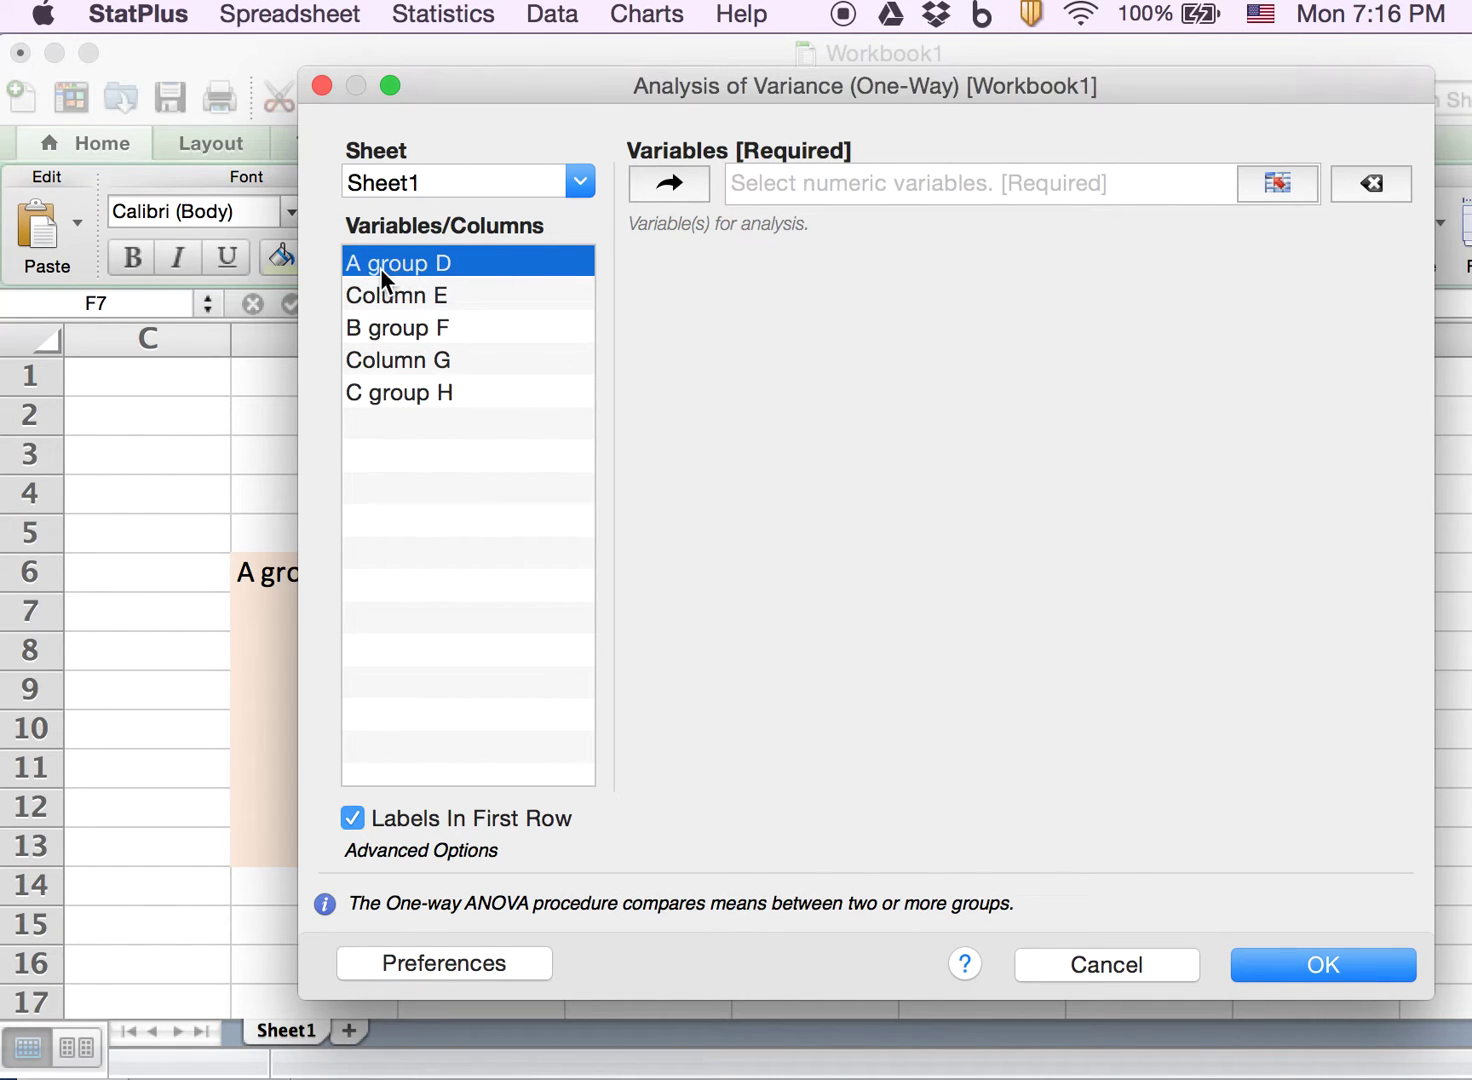
click(671, 186)
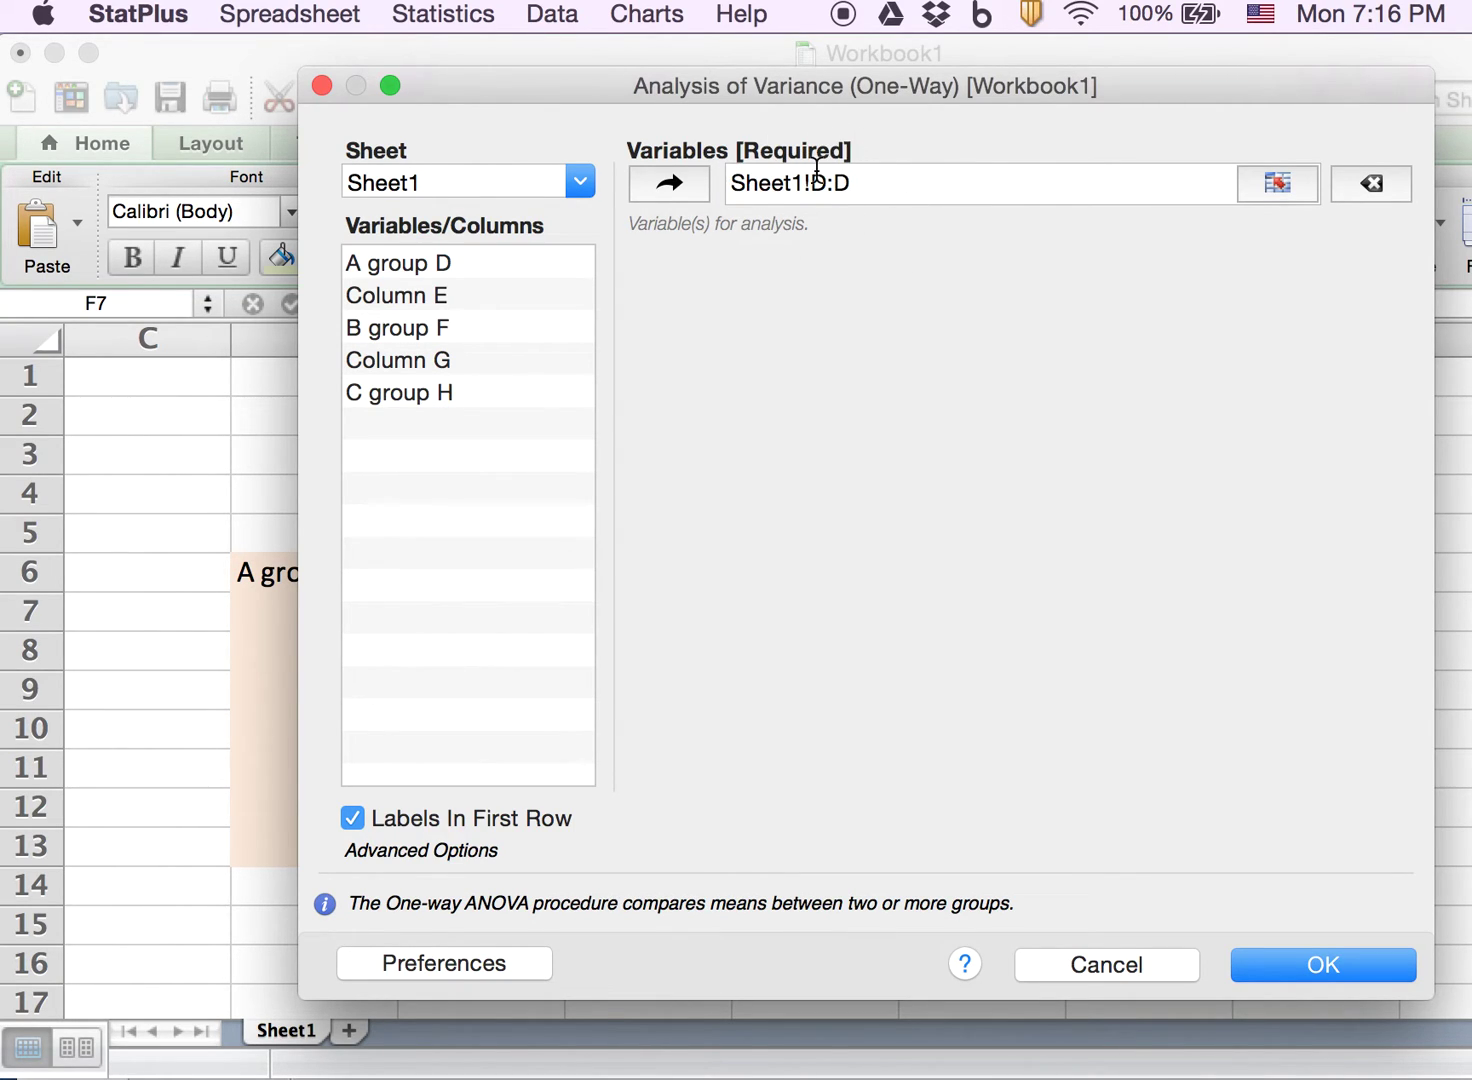
click(916, 186)
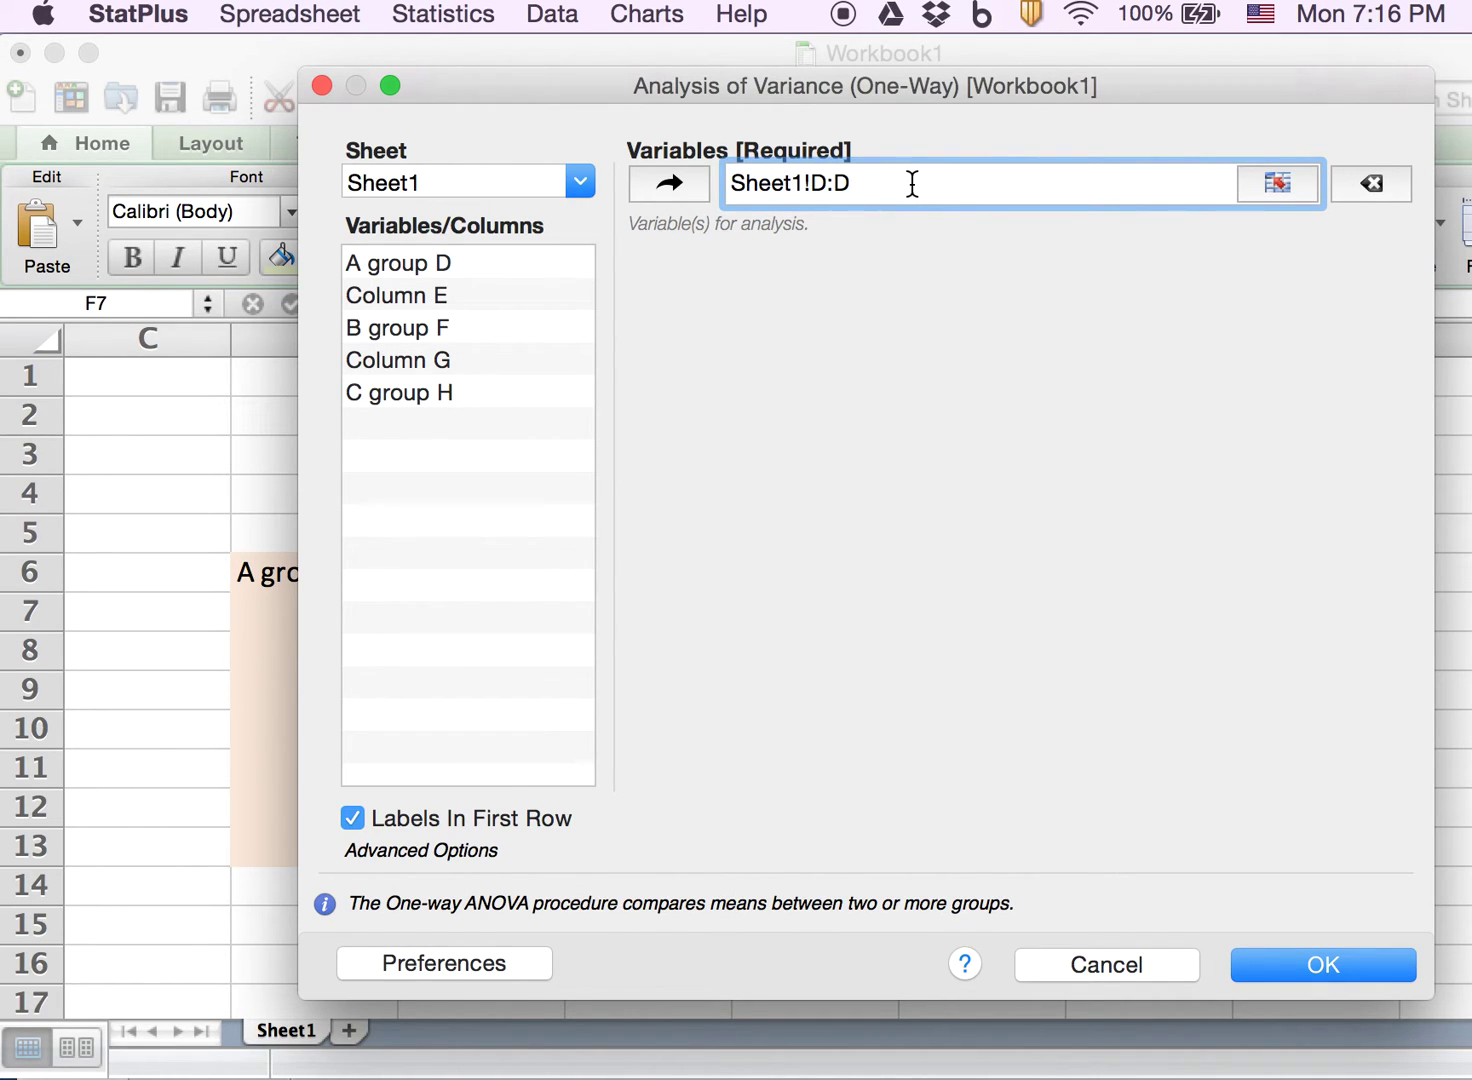
click(411, 395)
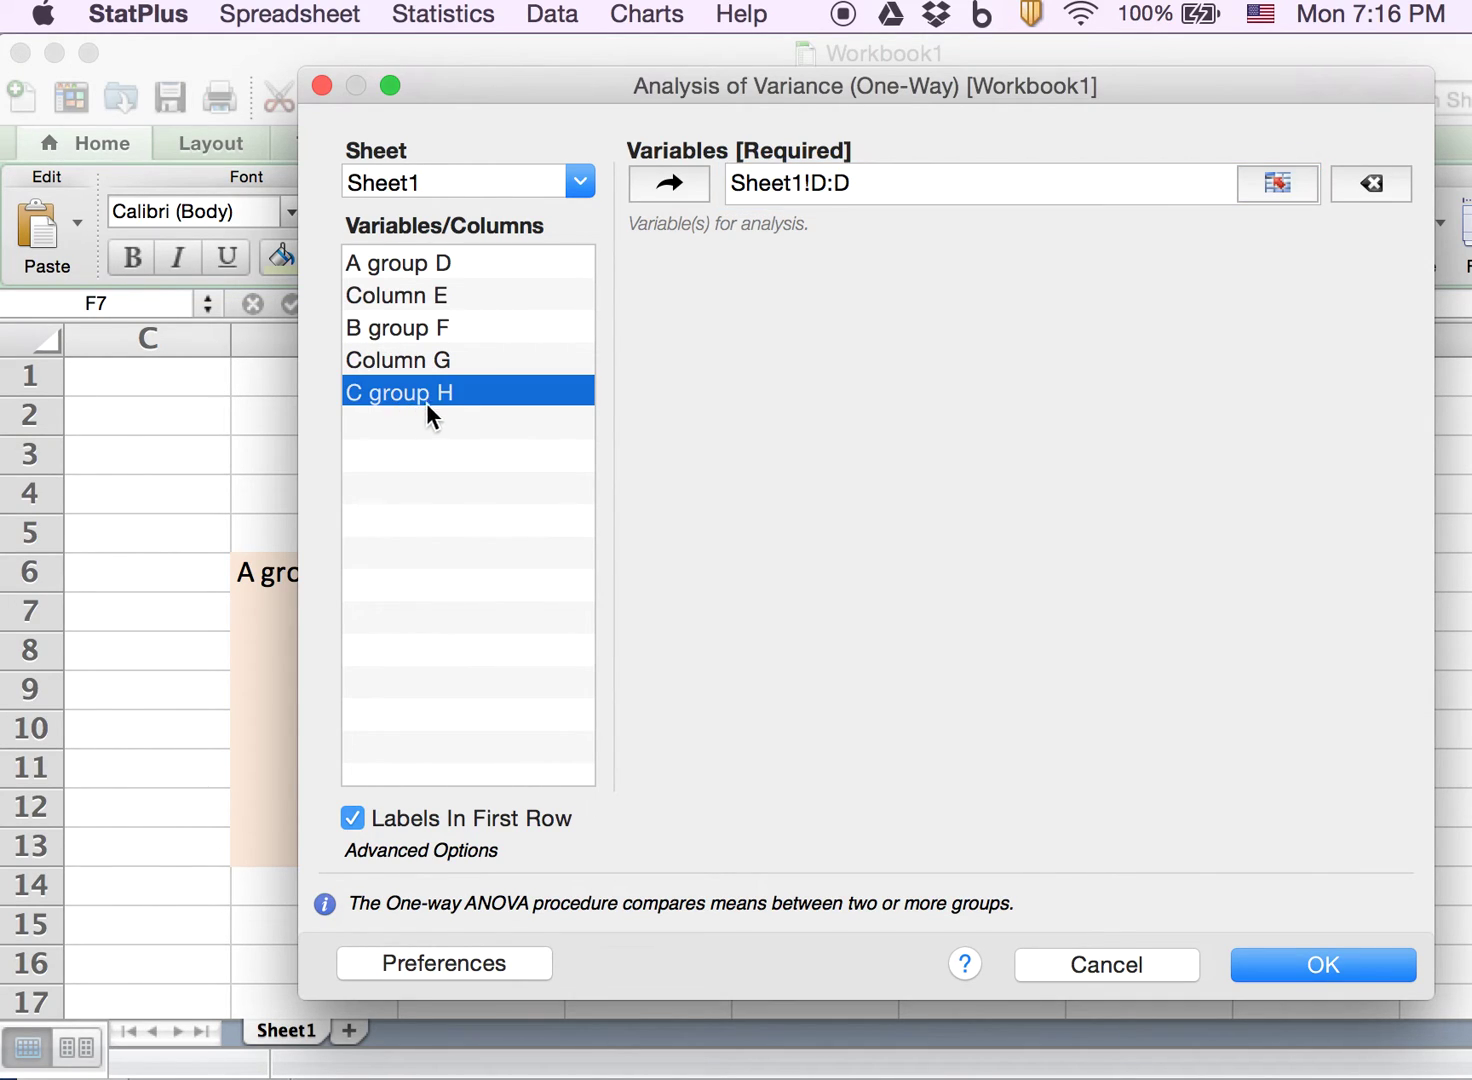
click(664, 184)
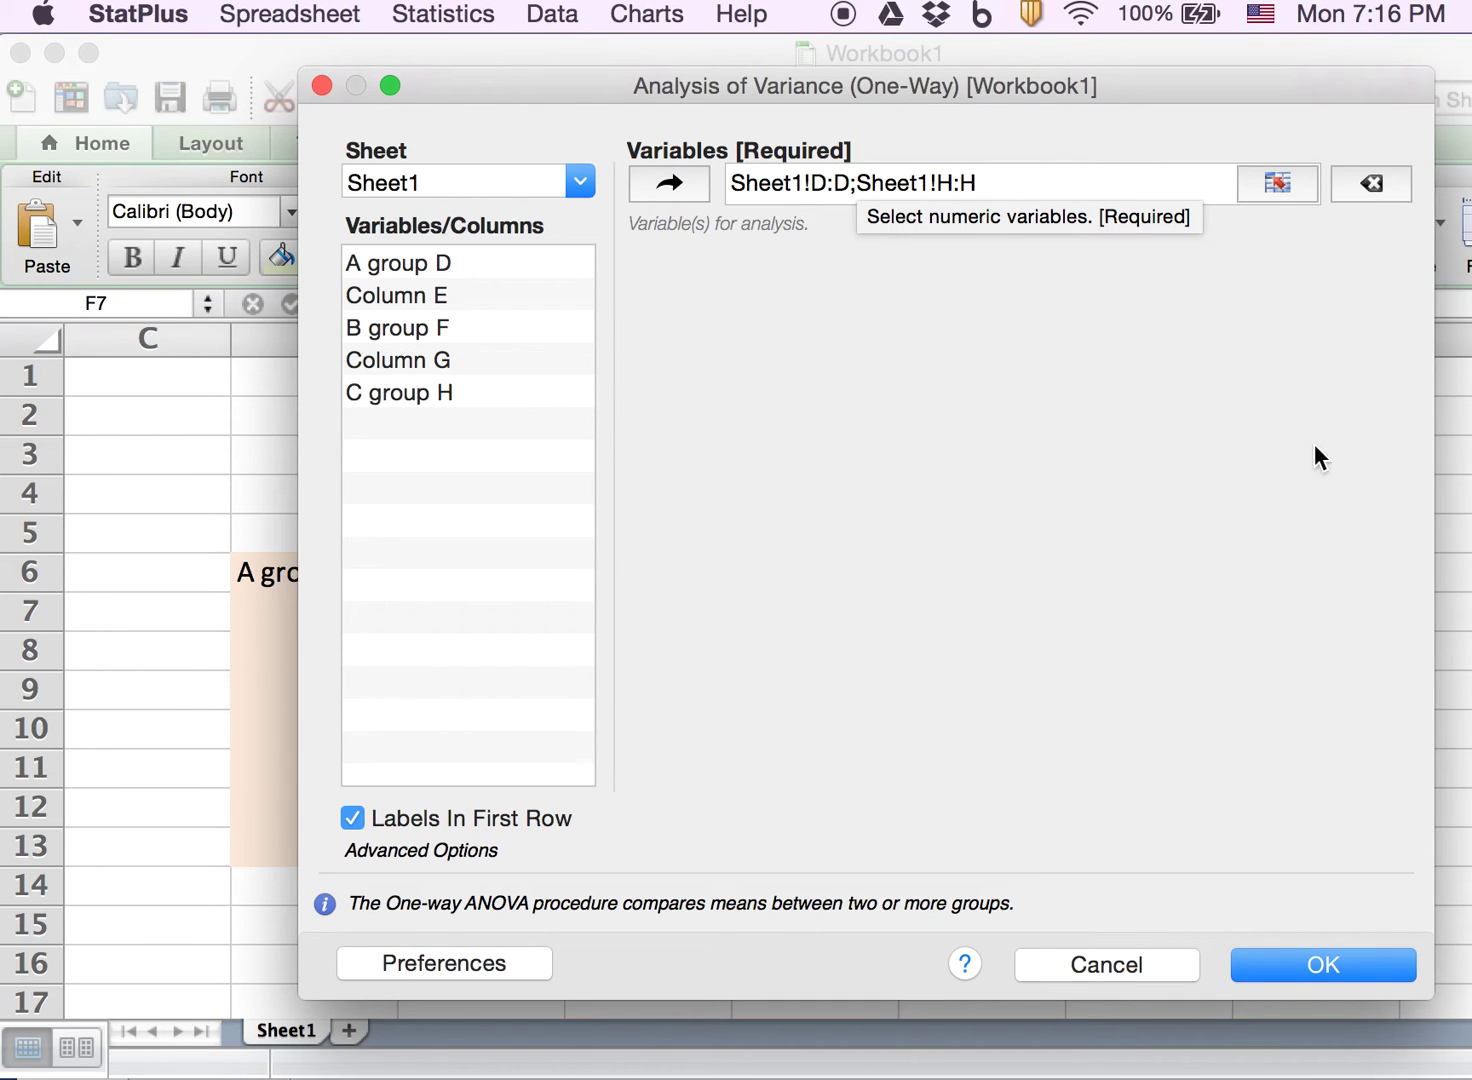
click(1333, 960)
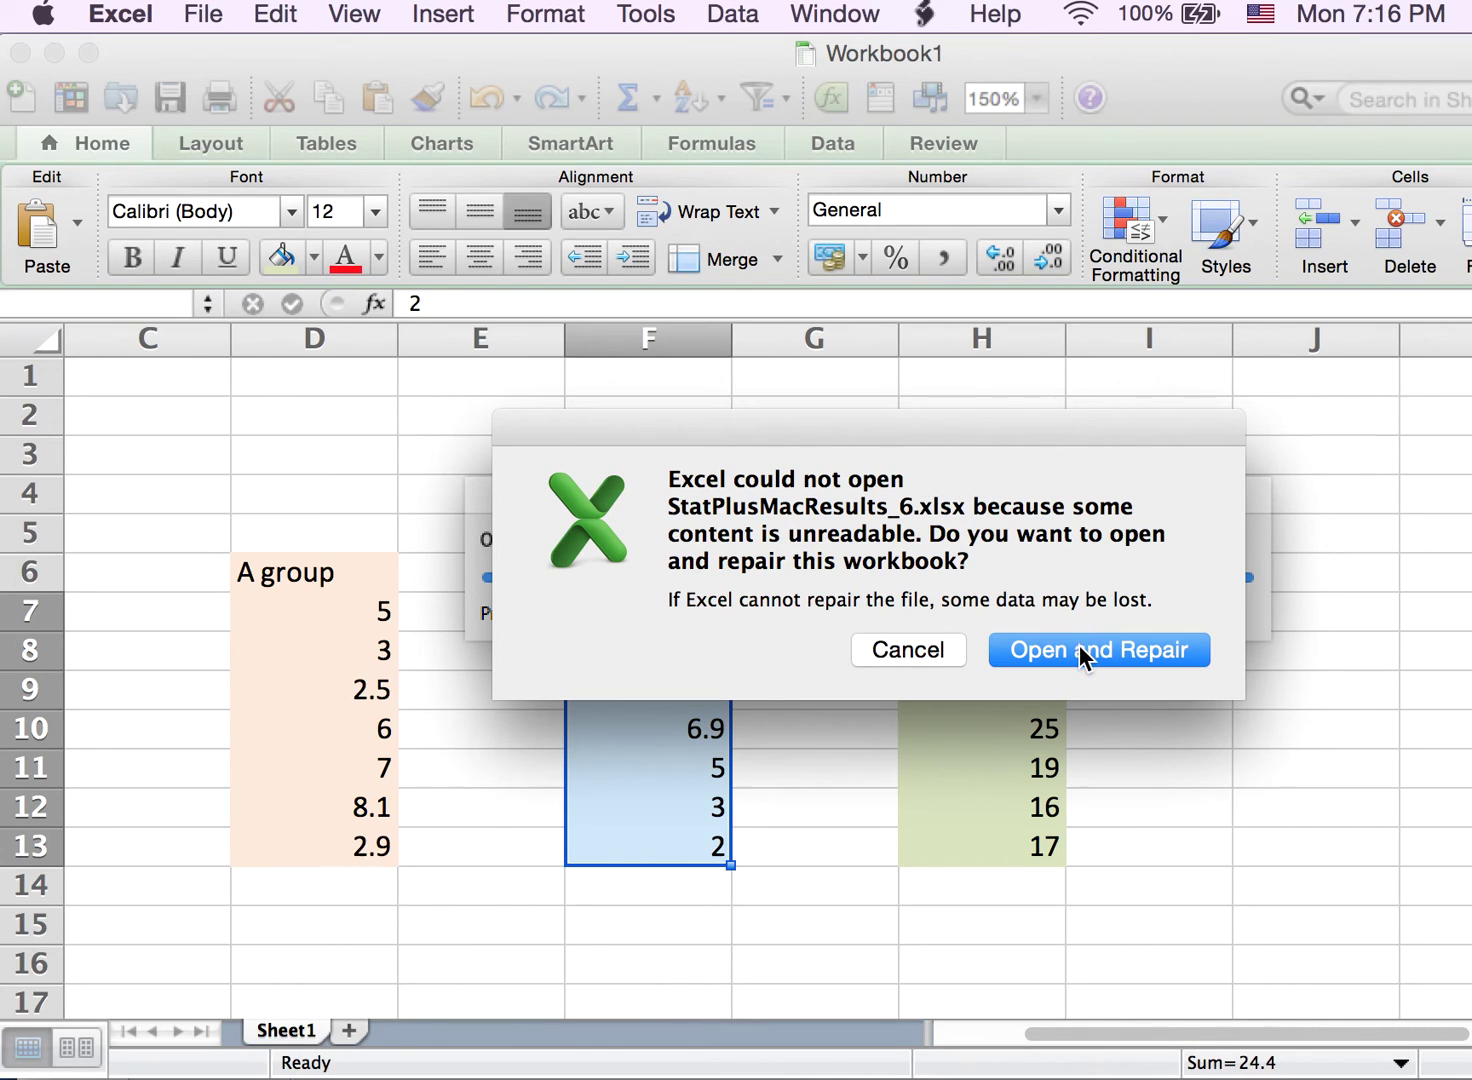
Open StatPlusMacResults_6 repaired and read-only, read its 8.6534E-06 p-level in F9:F10, return to Workbook1.
click(1076, 648)
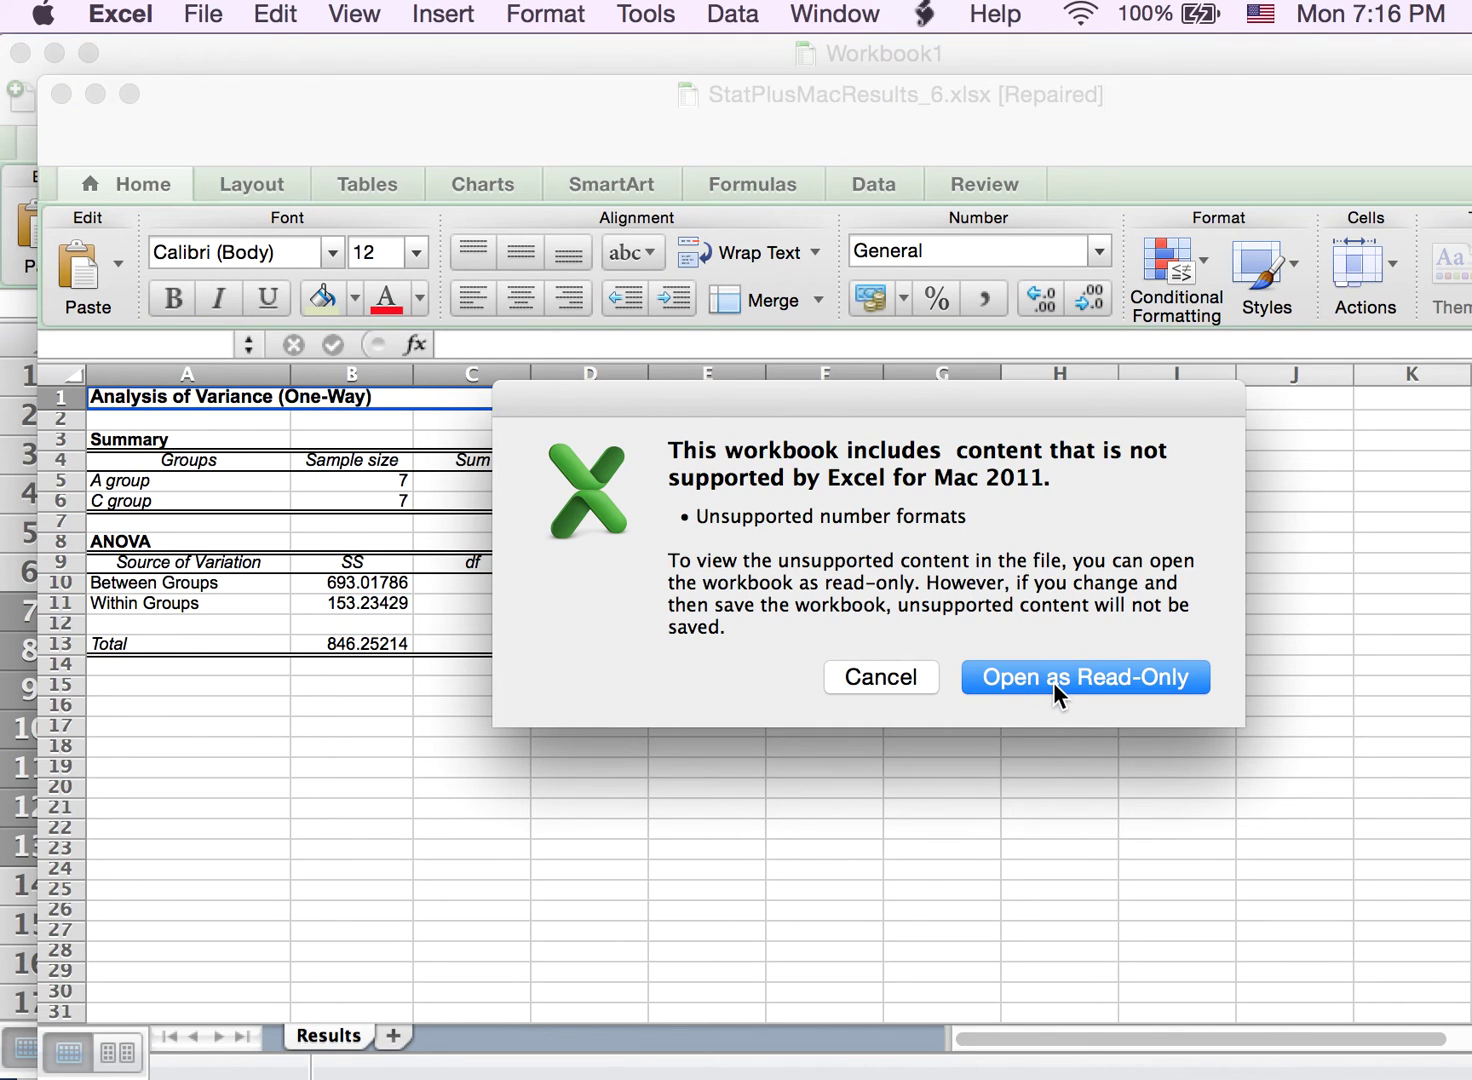
click(1053, 680)
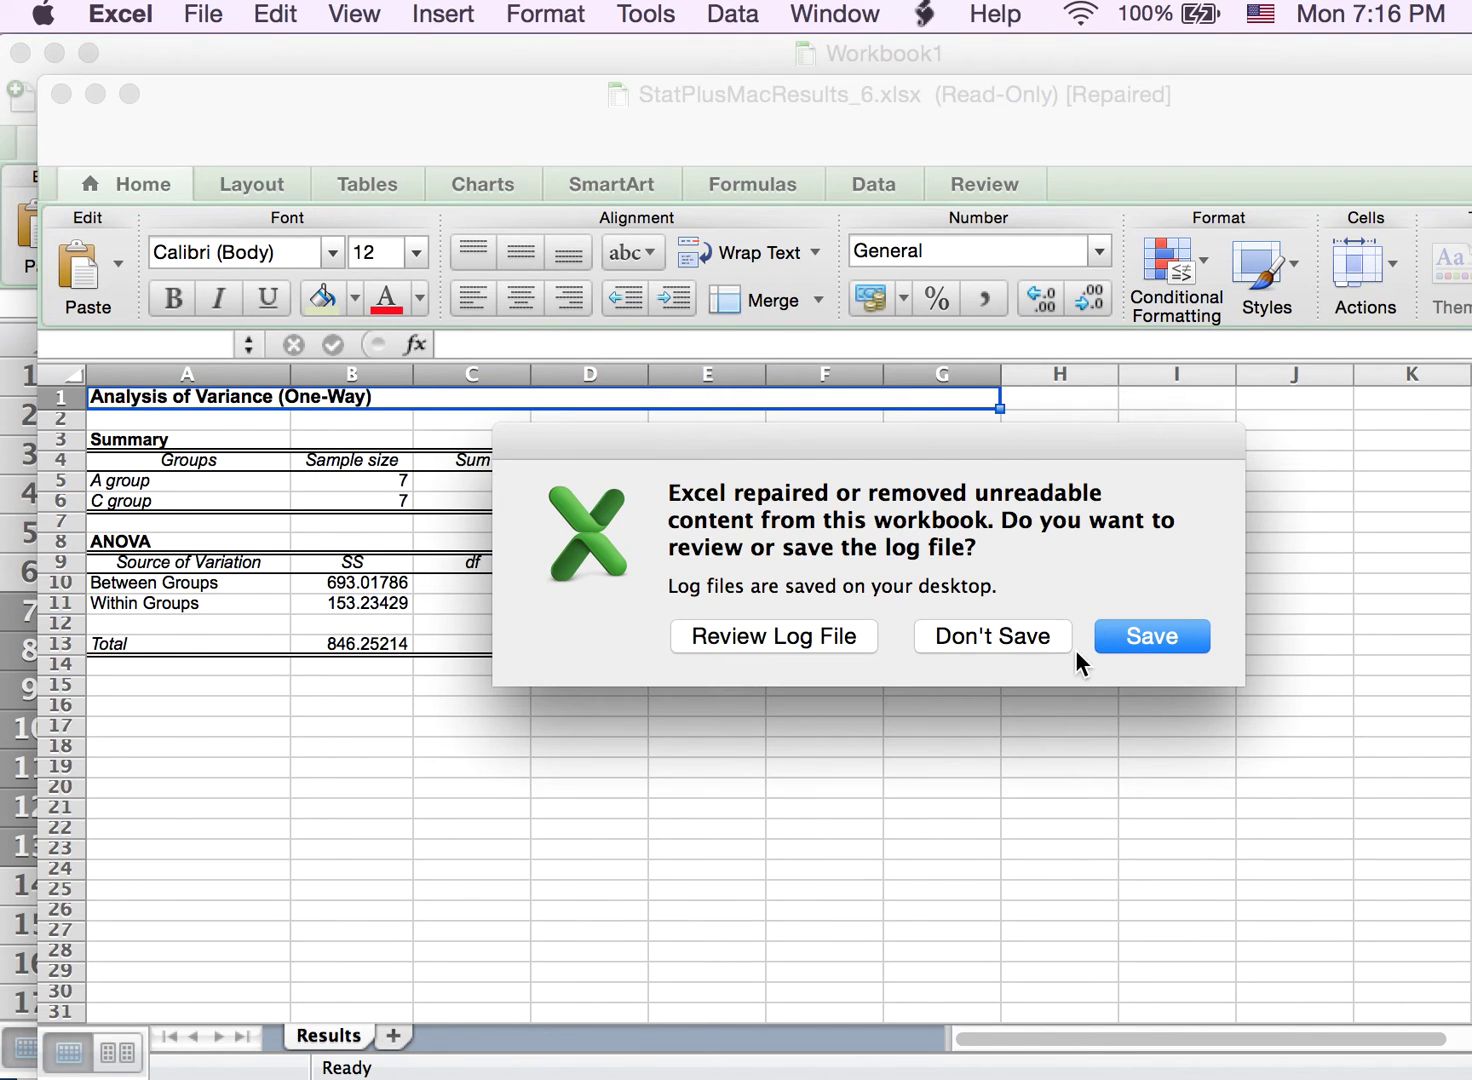
click(1019, 643)
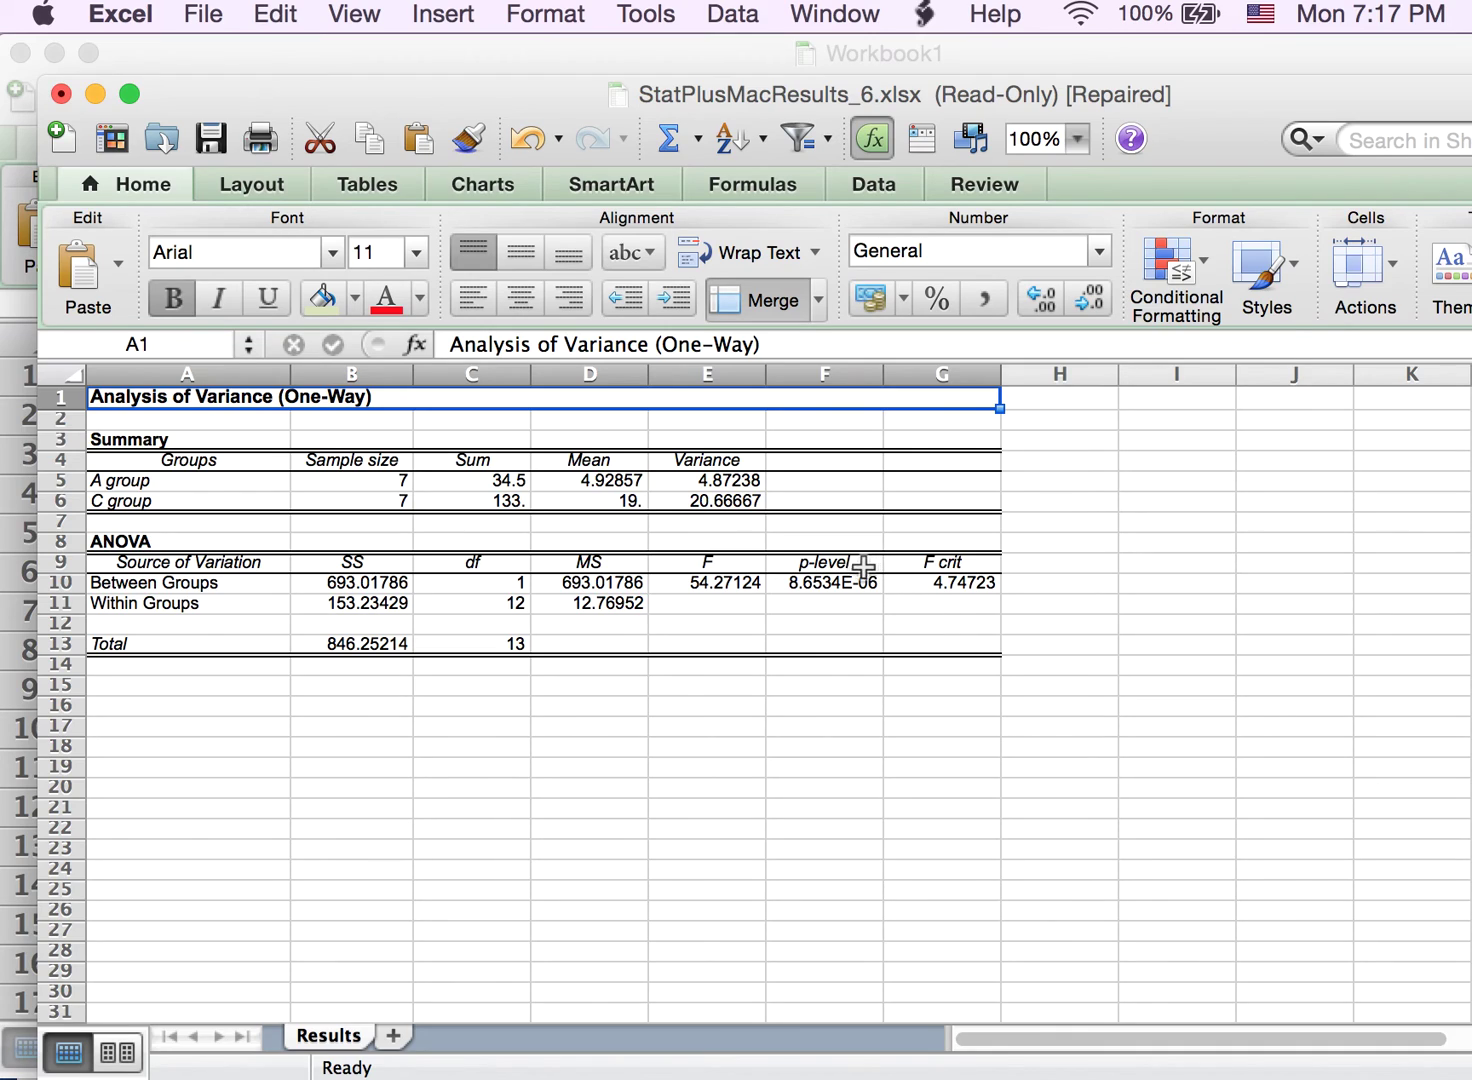
drag(866, 566, 875, 592)
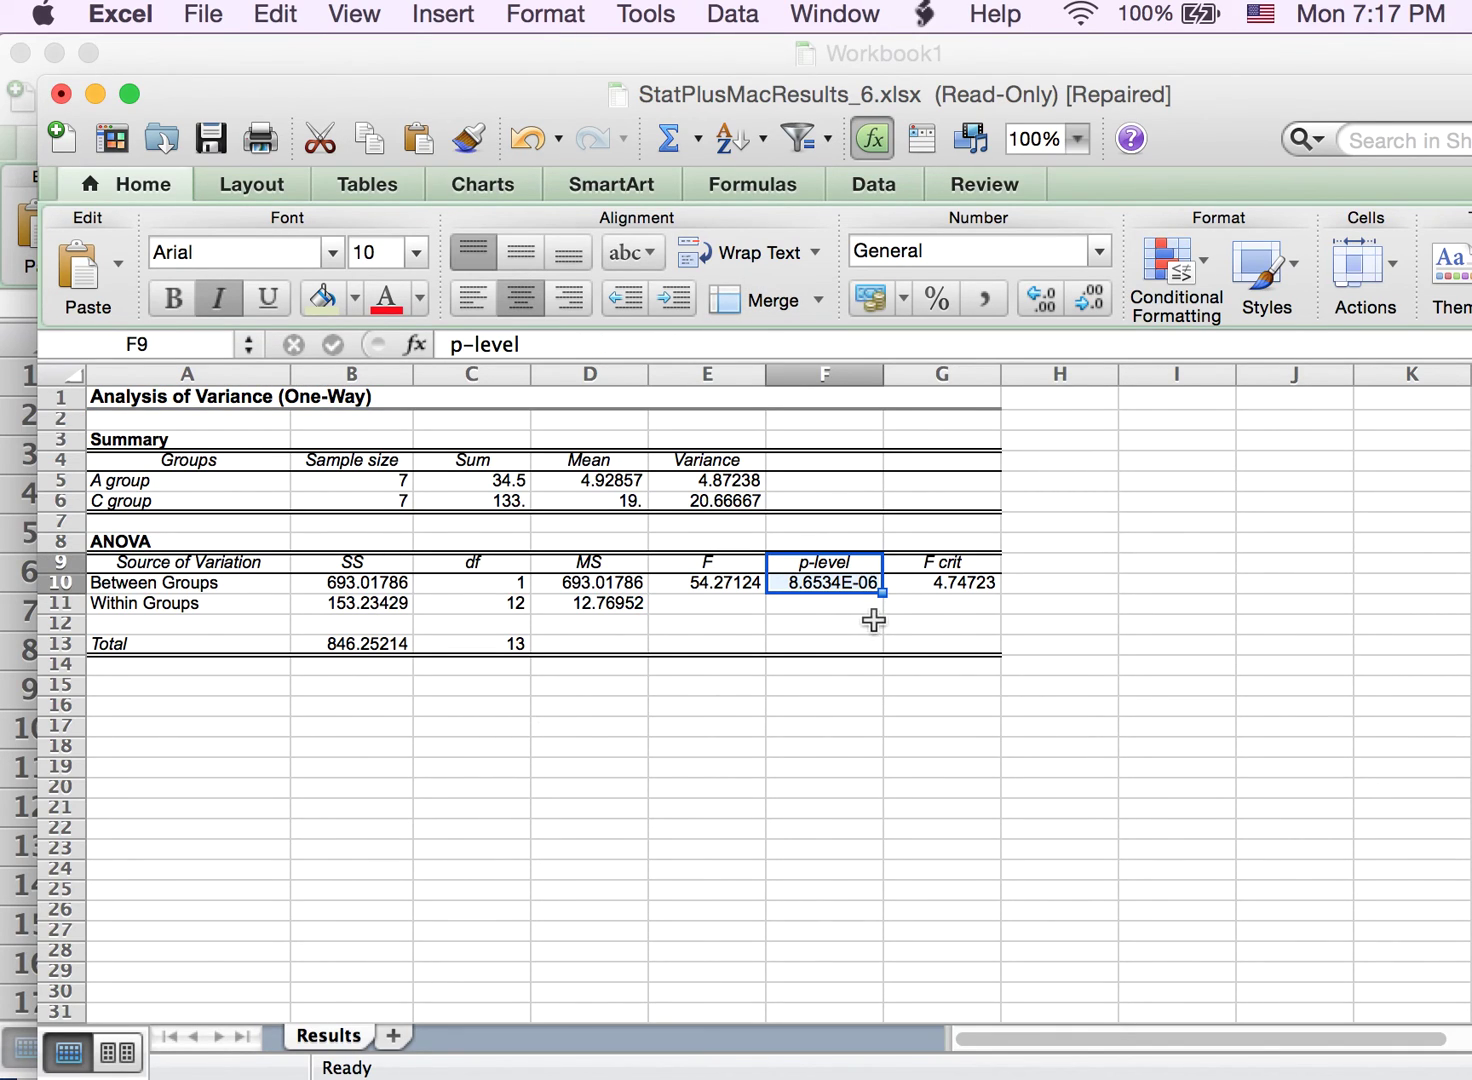
click(209, 52)
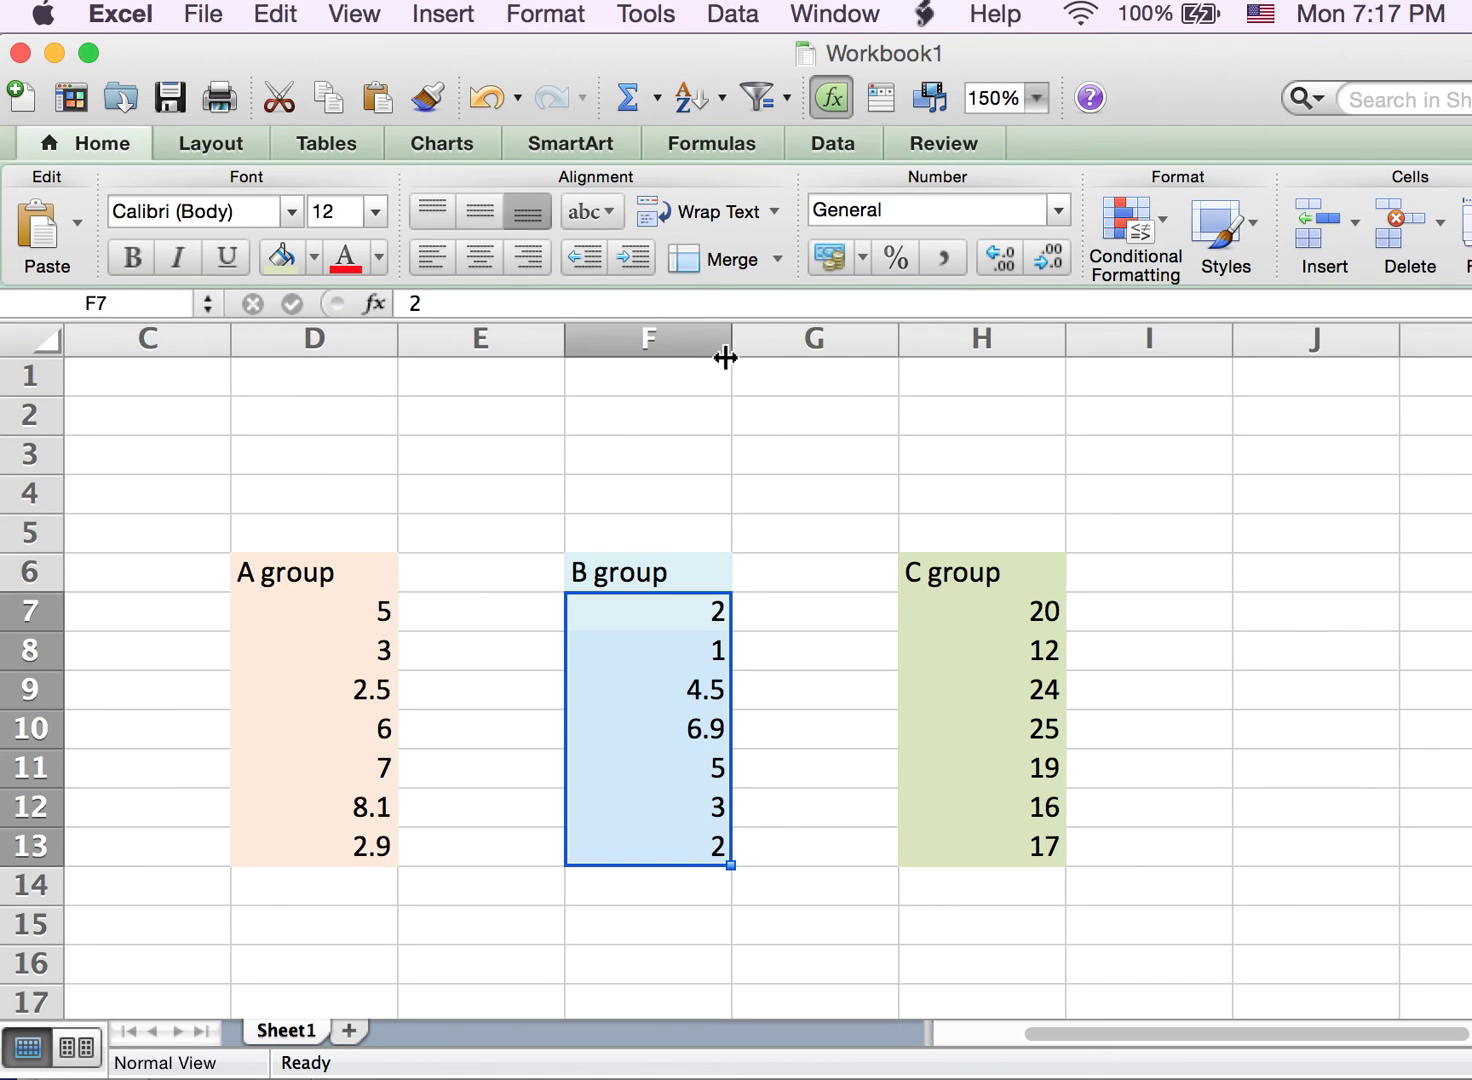